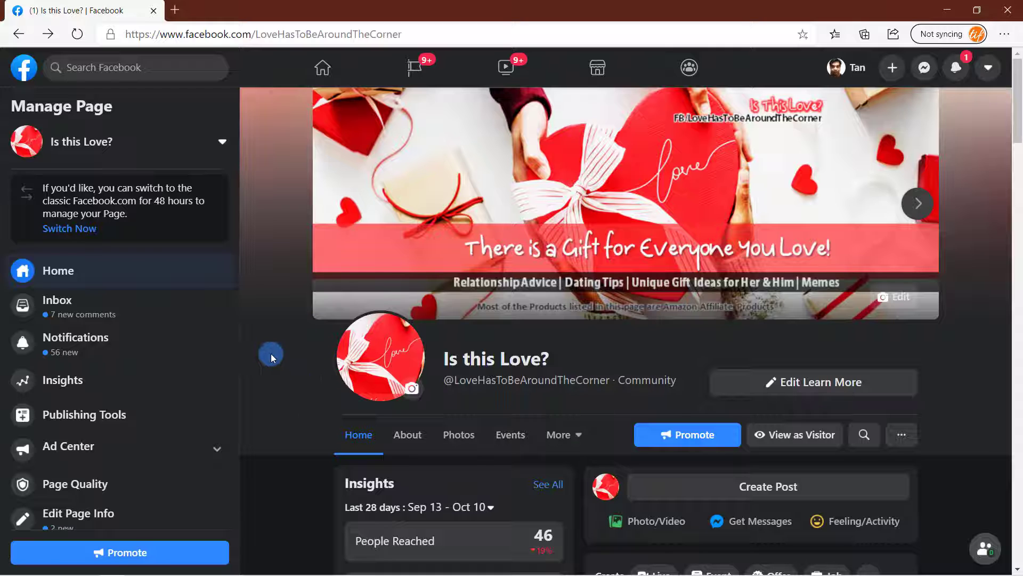
- Bring up the Edit Page Info form from the Page sidebar
{"action": "scroll", "coordinate": [270, 354], "scroll_direction": "down", "scroll_amount": 6}
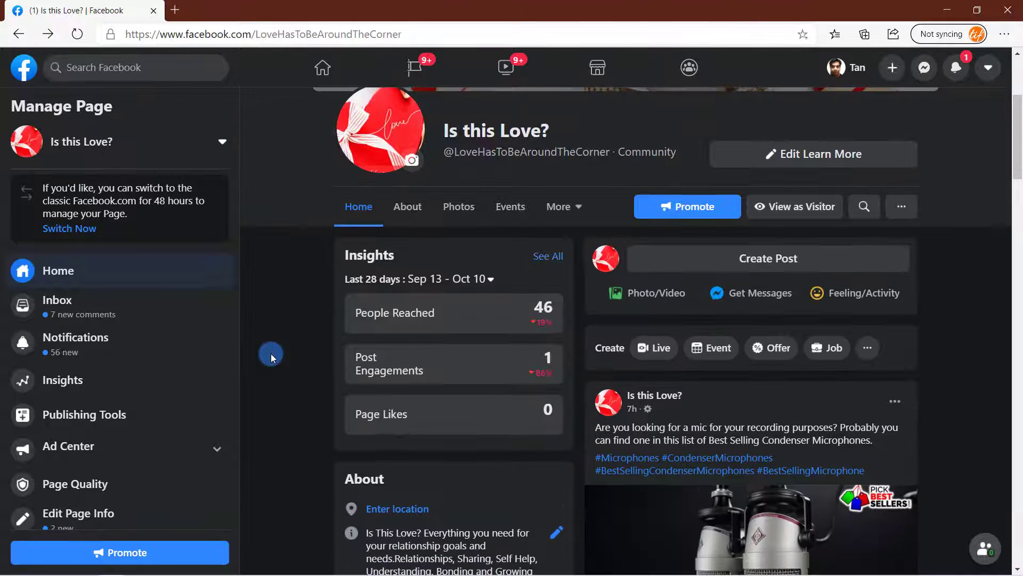
{"action": "scroll", "coordinate": [271, 354], "scroll_direction": "down", "scroll_amount": 3}
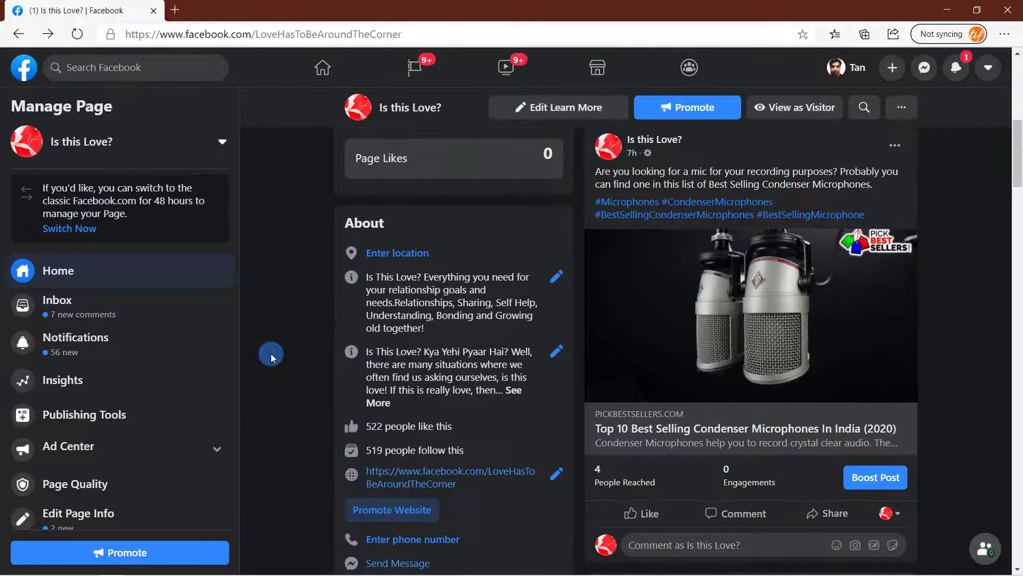
{"action": "scroll", "coordinate": [271, 353], "scroll_direction": "down", "scroll_amount": 2}
{"action": "scroll", "coordinate": [271, 353], "scroll_direction": "up", "scroll_amount": 7}
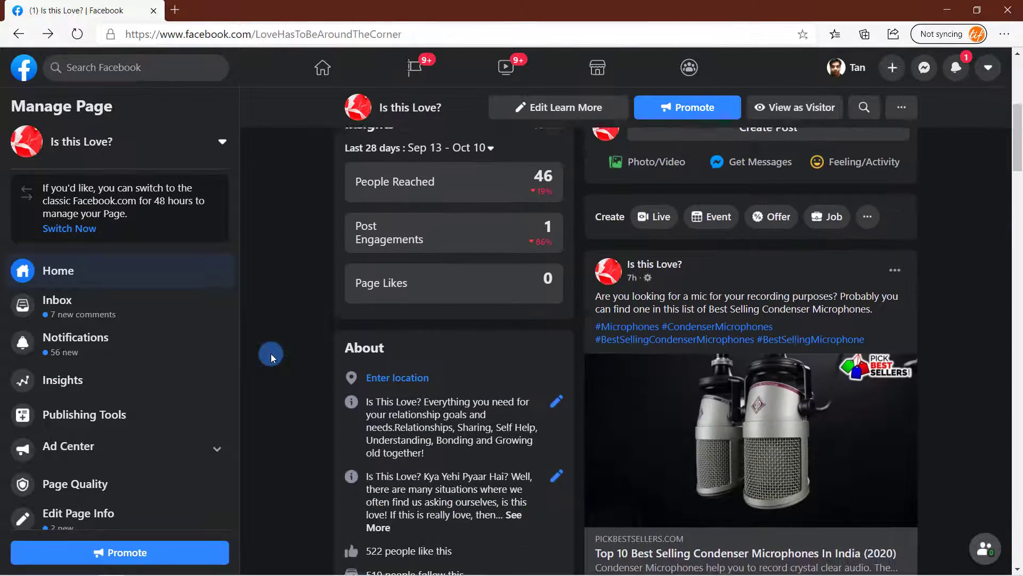
{"action": "scroll", "coordinate": [271, 354], "scroll_direction": "up", "scroll_amount": 3}
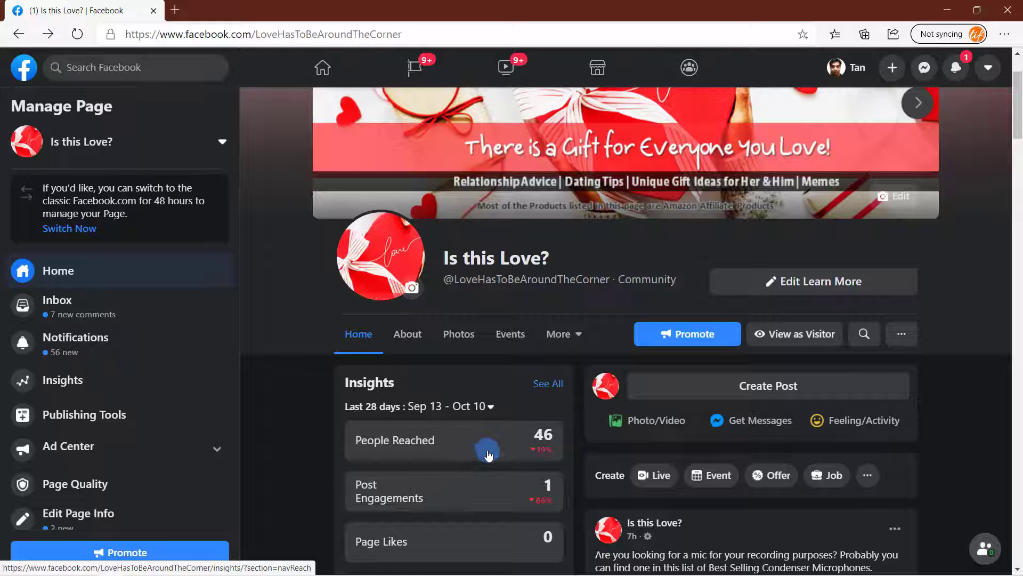
{"action": "scroll", "coordinate": [303, 447], "scroll_direction": "up", "scroll_amount": 2}
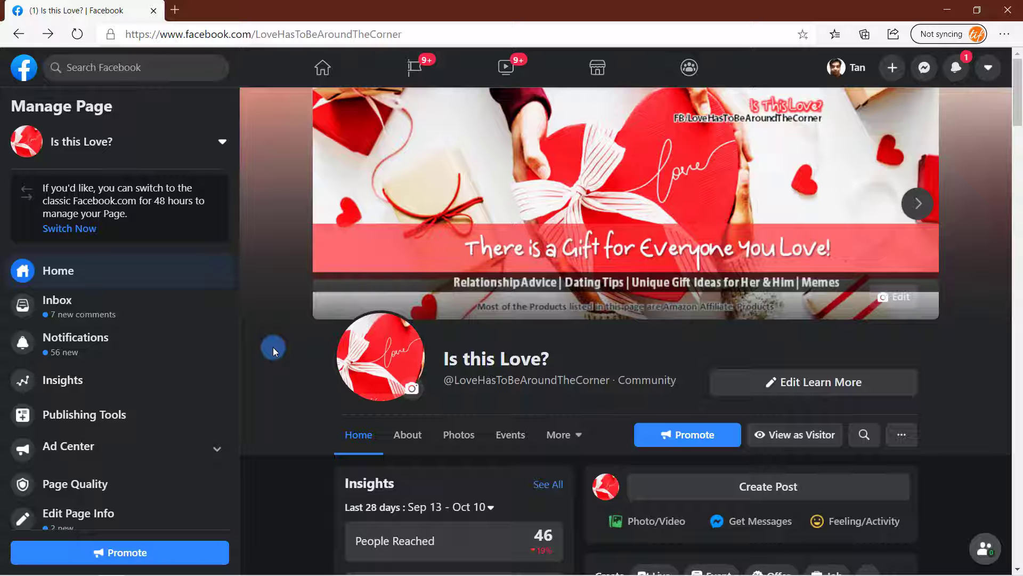
{"action": "scroll", "coordinate": [269, 489], "scroll_direction": "down", "scroll_amount": 2}
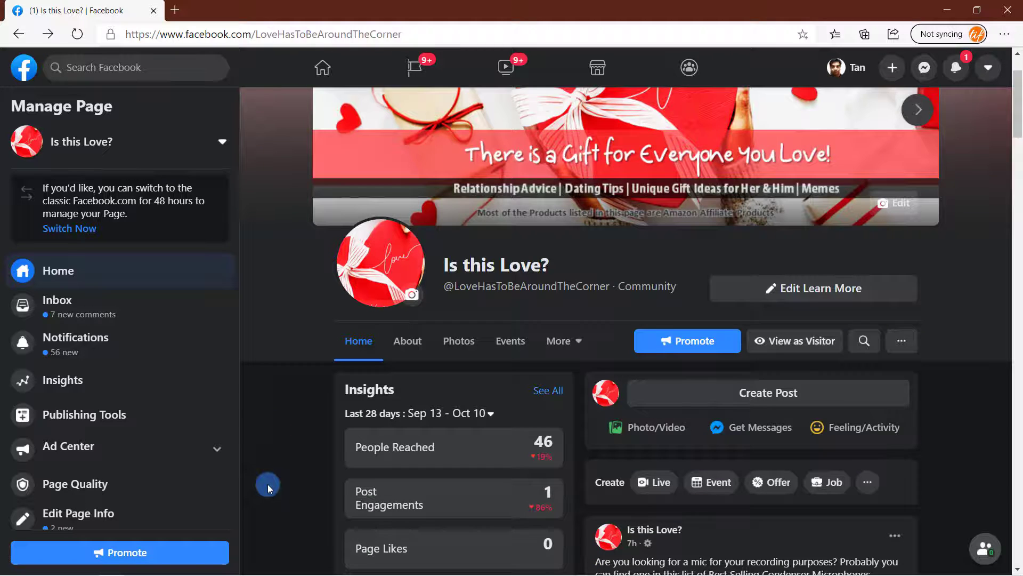
{"action": "scroll", "coordinate": [269, 488], "scroll_direction": "down", "scroll_amount": 2}
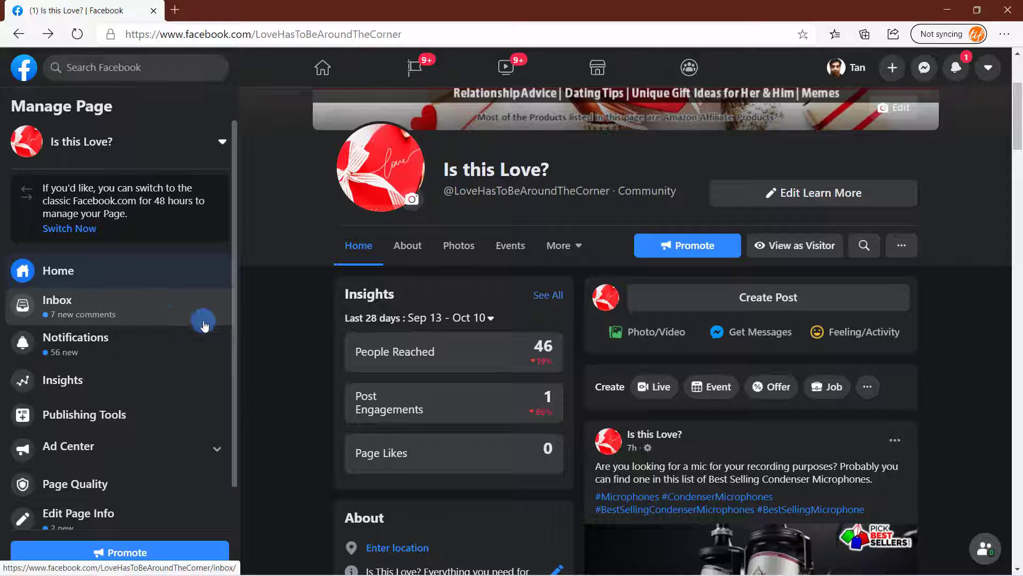
{"action": "scroll", "coordinate": [267, 318], "scroll_direction": "up", "scroll_amount": 4}
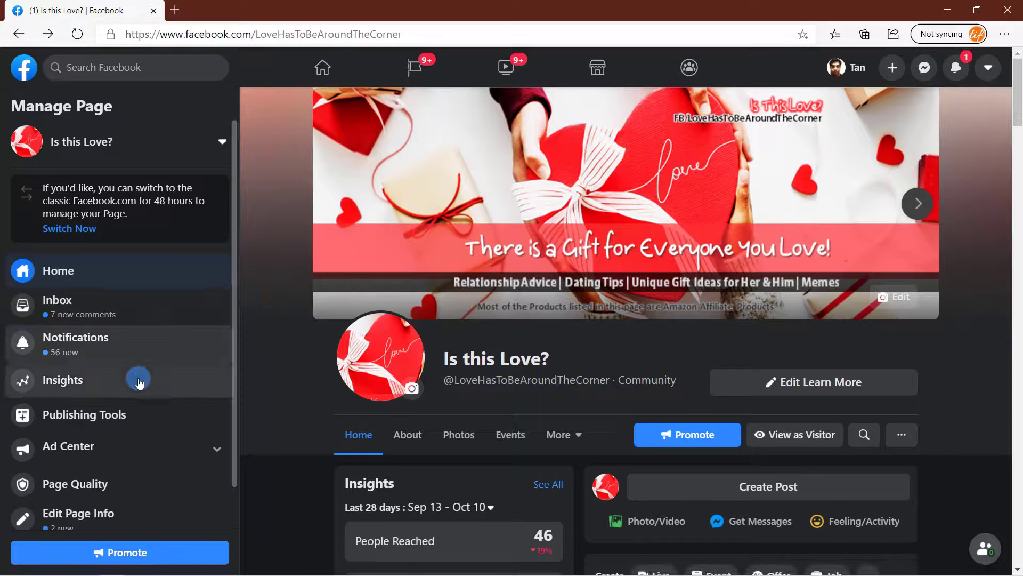
{"action": "scroll", "coordinate": [140, 383], "scroll_direction": "down", "scroll_amount": 1}
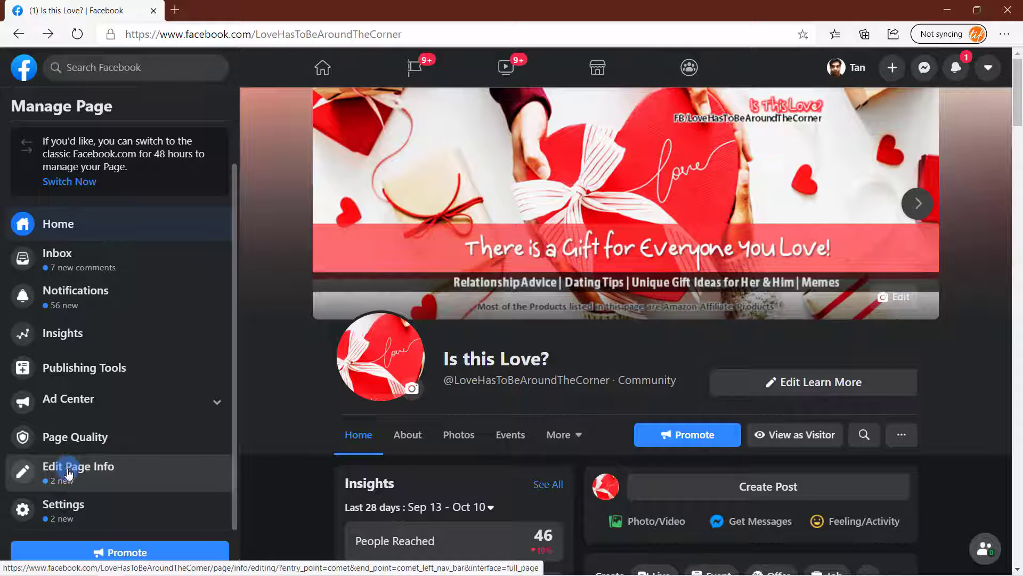
{"action": "left_click", "coordinate": [68, 474]}
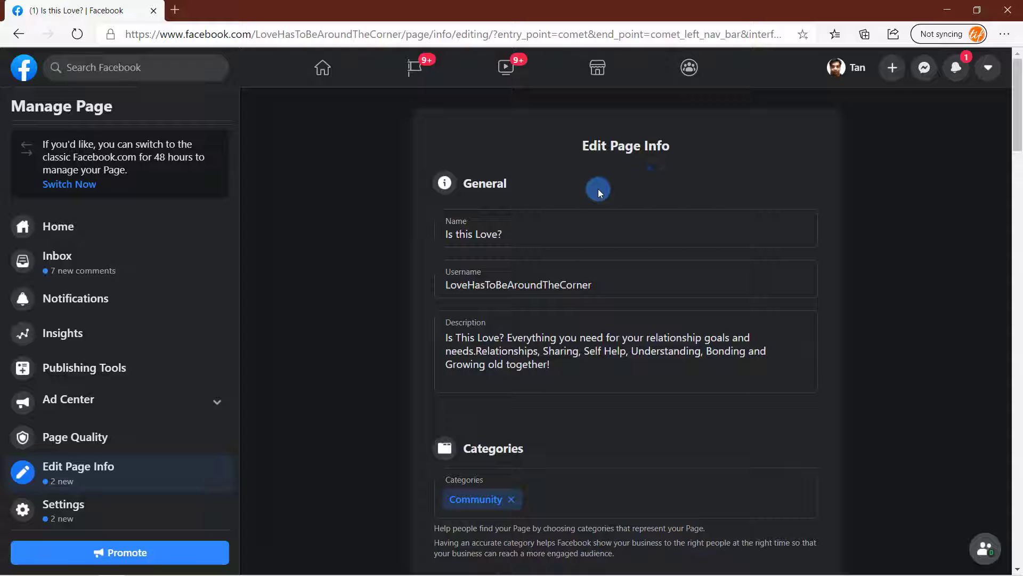
- Replace the Page name 'Is this Love?' with 'Pick Bestsellers'
{"action": "left_click", "coordinate": [509, 228]}
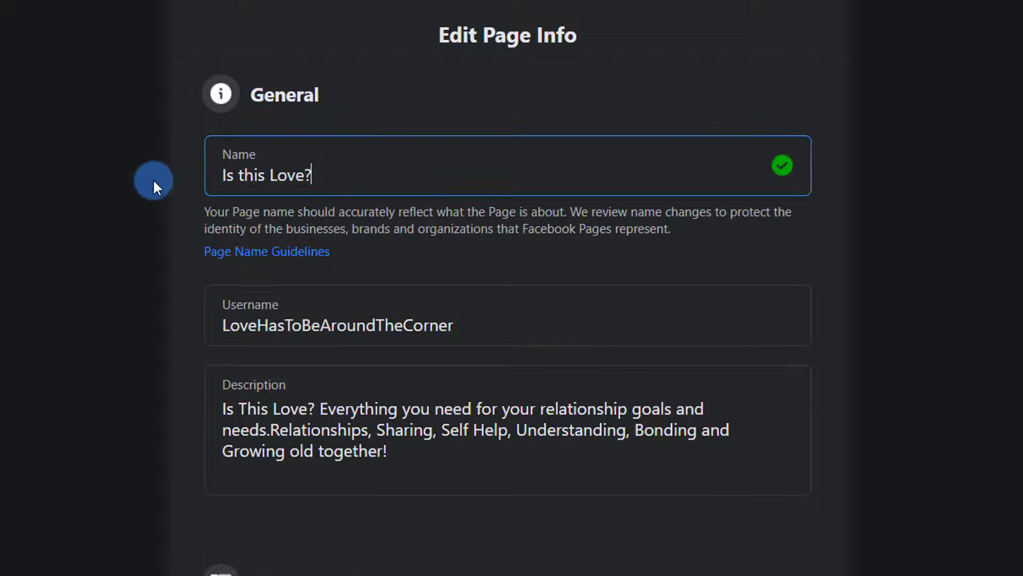
{"action": "key", "text": "ctrl+a"}
{"action": "type", "text": "Pick Bestsel"}
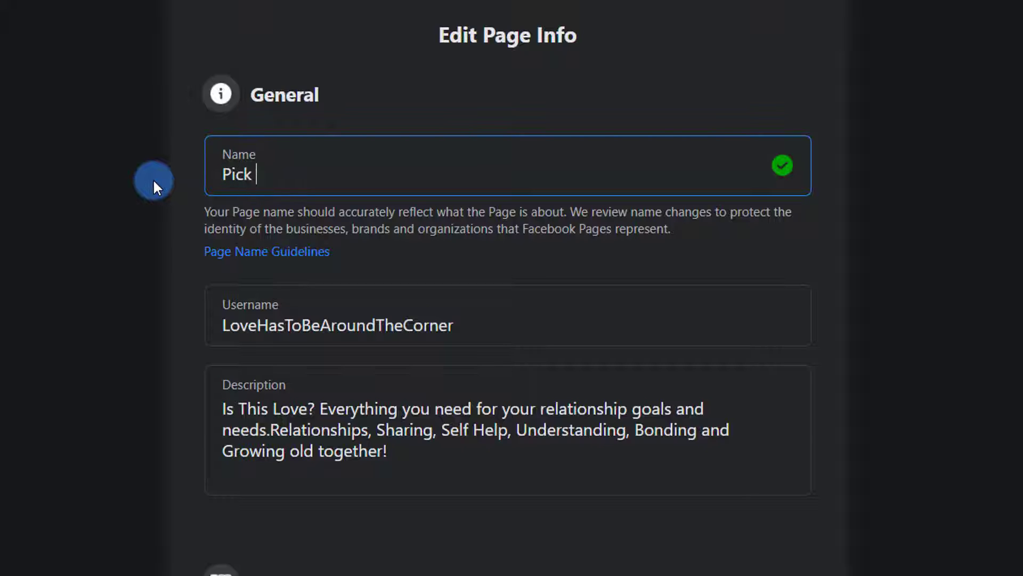
{"action": "type", "text": "lers"}
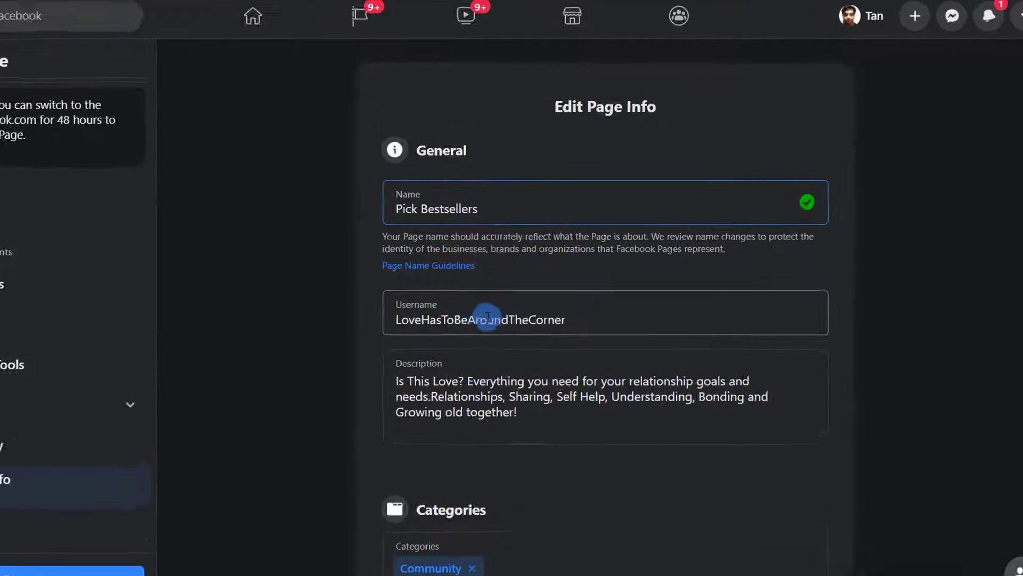
- Confirm and submit the request to rename the Page to 'Pick Bestsellers'
{"action": "left_click_drag", "start_coordinate": [527, 299], "coordinate": [341, 293]}
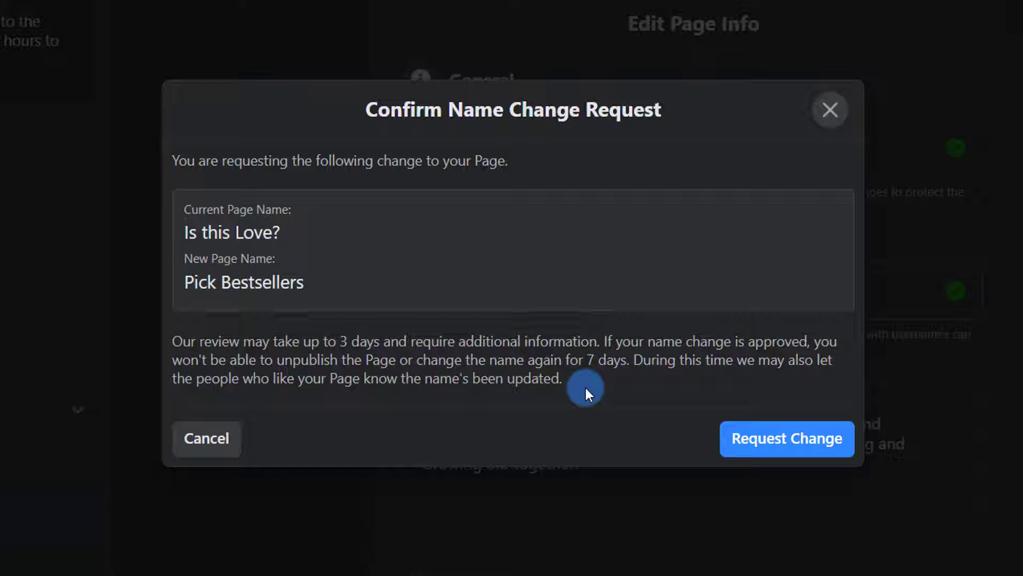
{"action": "left_click", "coordinate": [795, 444]}
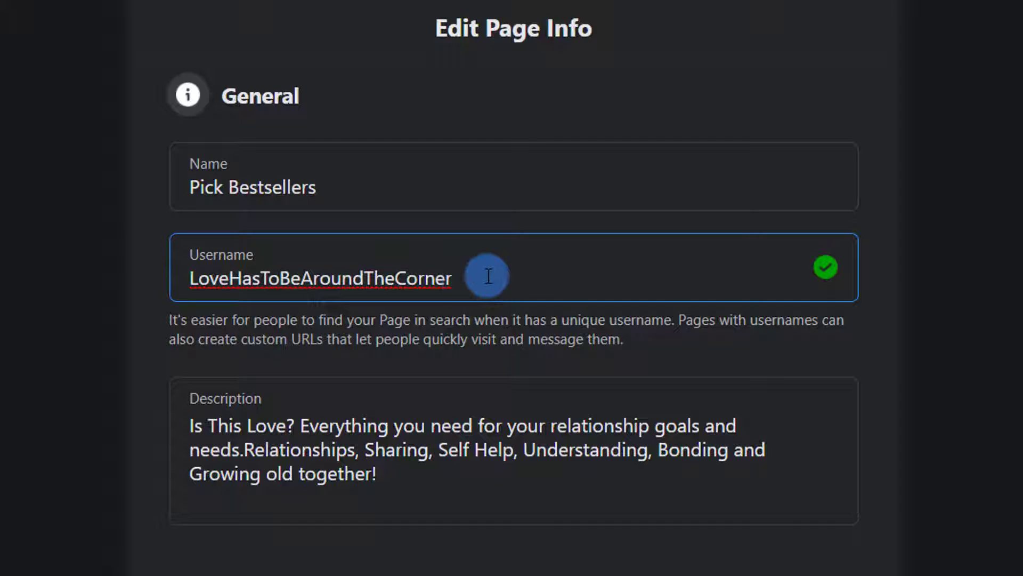
- Replace the username LoveHasToBeAroundTheCorner with PickBestsellers
{"action": "left_click_drag", "start_coordinate": [488, 275], "coordinate": [143, 279]}
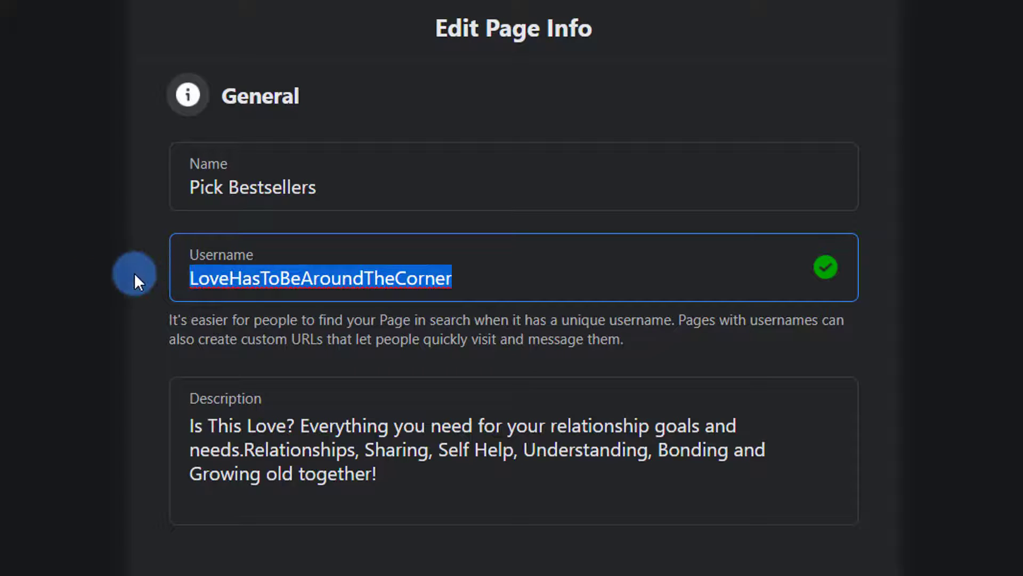
{"action": "key", "text": "BackSpace"}
{"action": "type", "text": "Pi"}
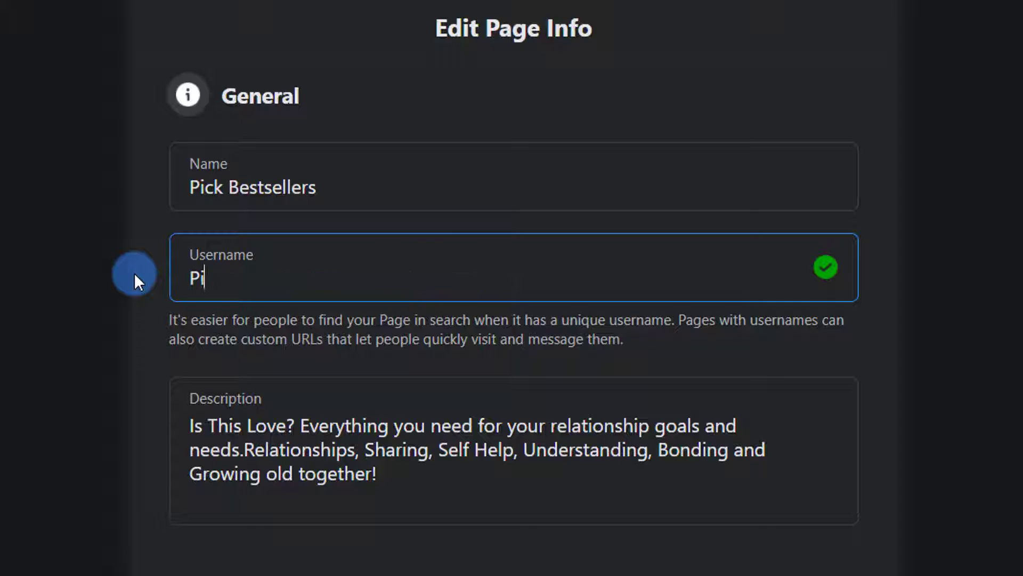
{"action": "type", "text": "ckBestsellers"}
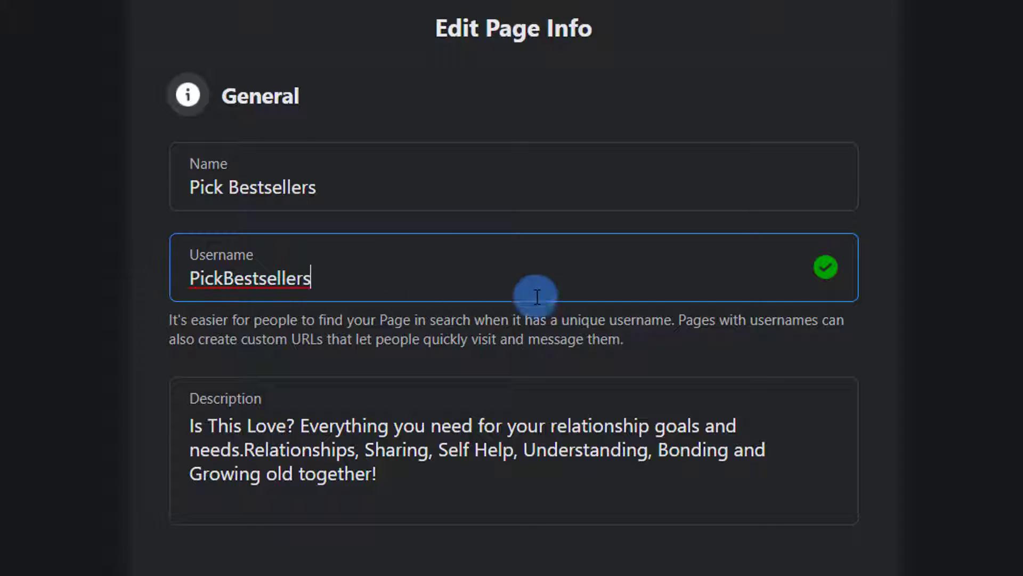
{"action": "left_click", "coordinate": [868, 331]}
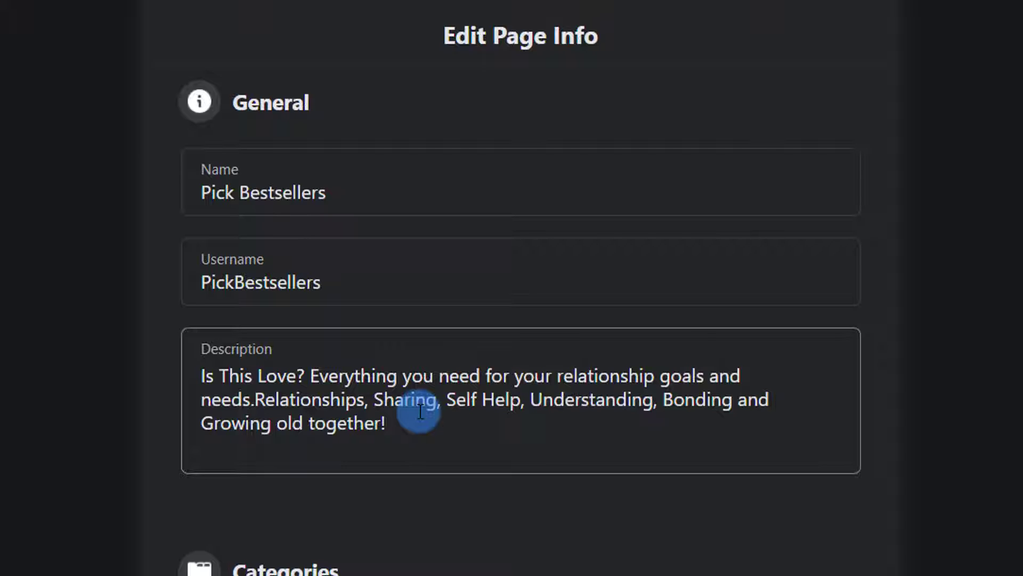
{"action": "scroll", "coordinate": [64, 529], "scroll_direction": "down", "scroll_amount": 8}
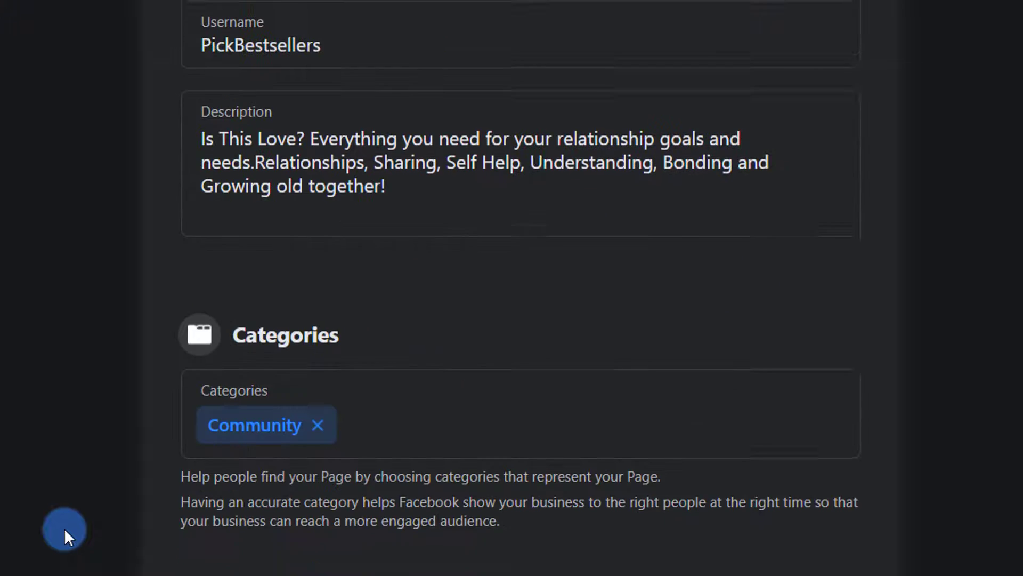
{"action": "scroll", "coordinate": [64, 528], "scroll_direction": "down", "scroll_amount": 15}
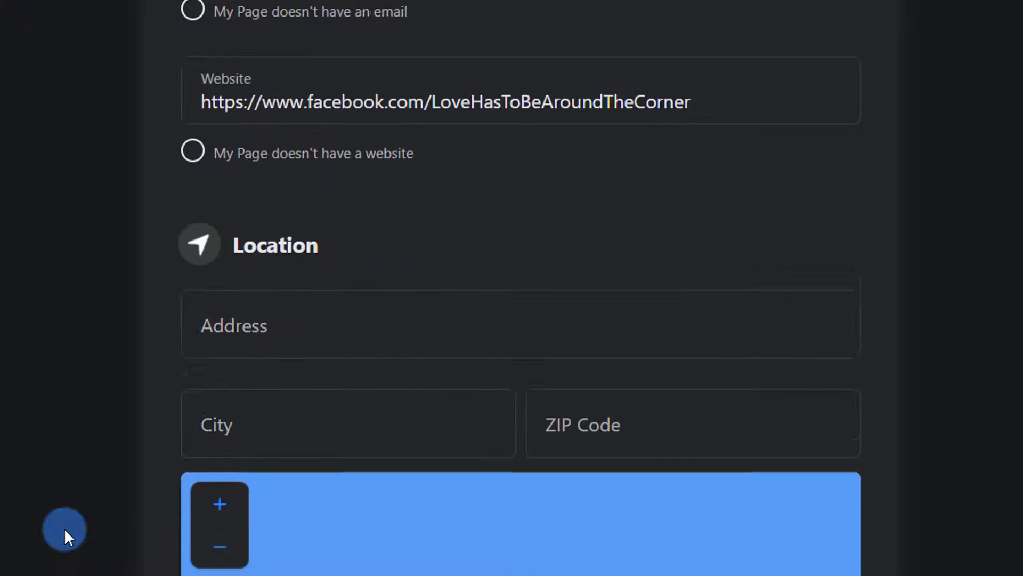
{"action": "scroll", "coordinate": [64, 527], "scroll_direction": "down", "scroll_amount": 15}
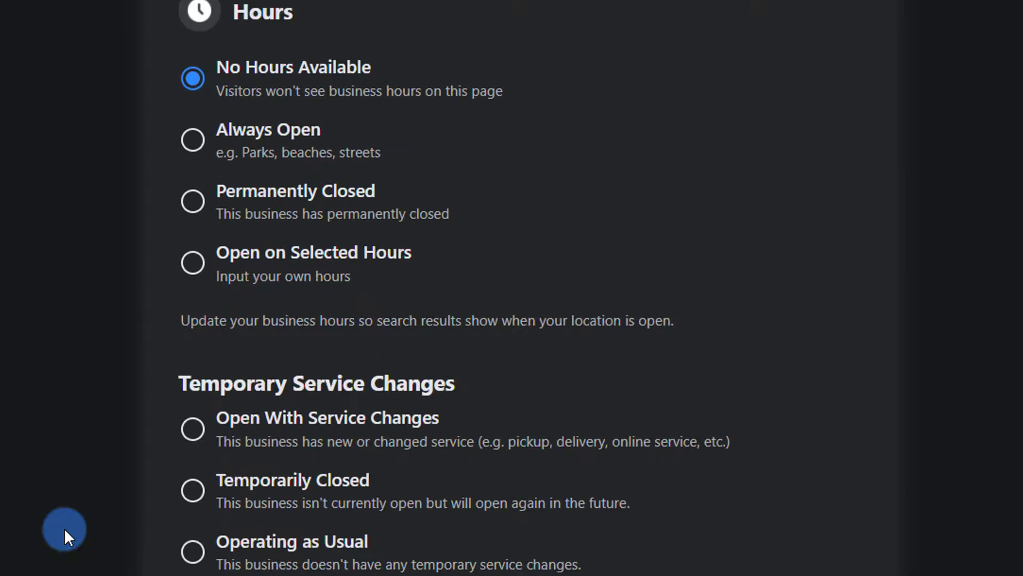
{"action": "scroll", "coordinate": [64, 527], "scroll_direction": "down", "scroll_amount": 3}
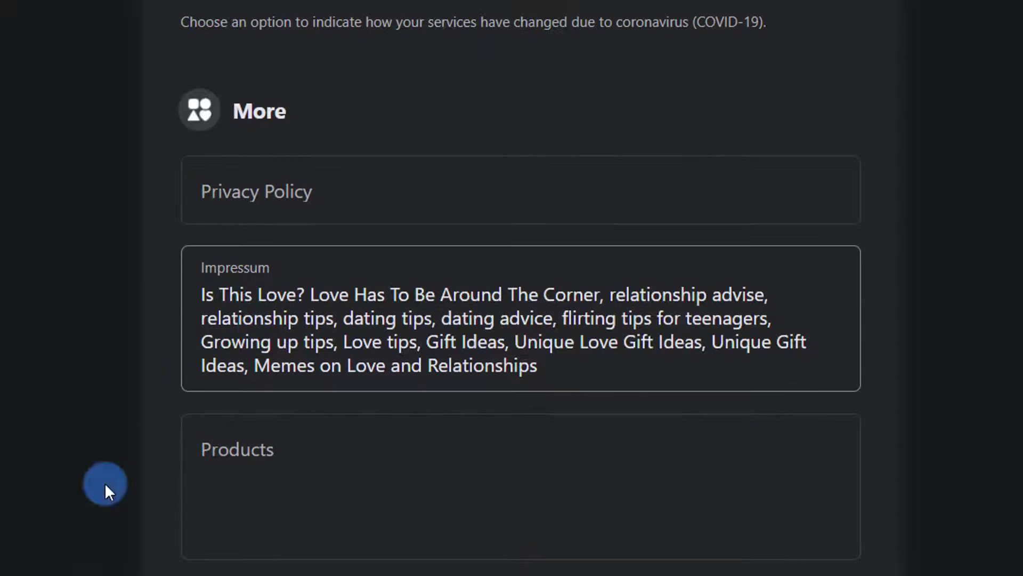
{"action": "scroll", "coordinate": [80, 520], "scroll_direction": "down", "scroll_amount": 5}
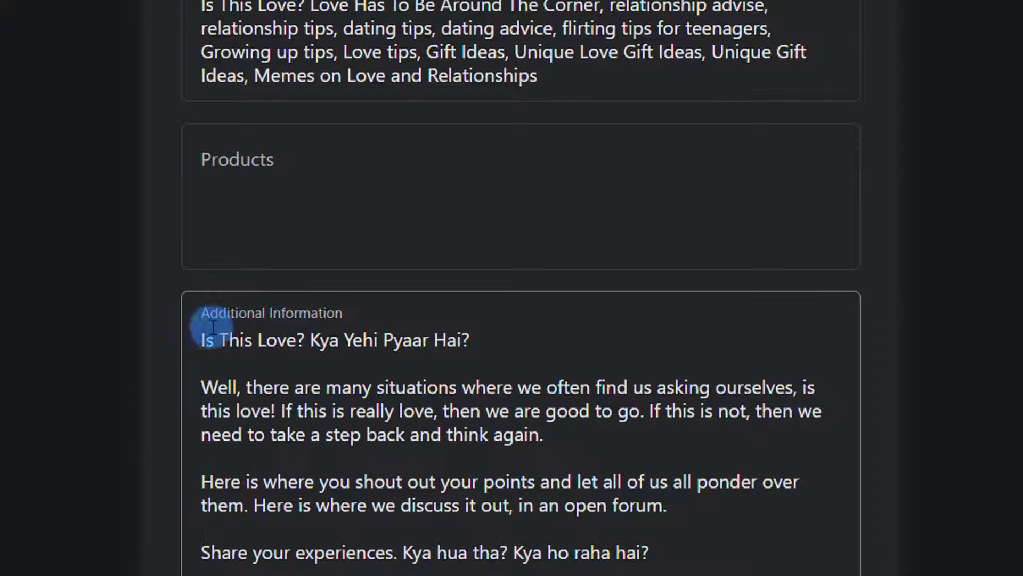
{"action": "scroll", "coordinate": [39, 373], "scroll_direction": "up", "scroll_amount": 15}
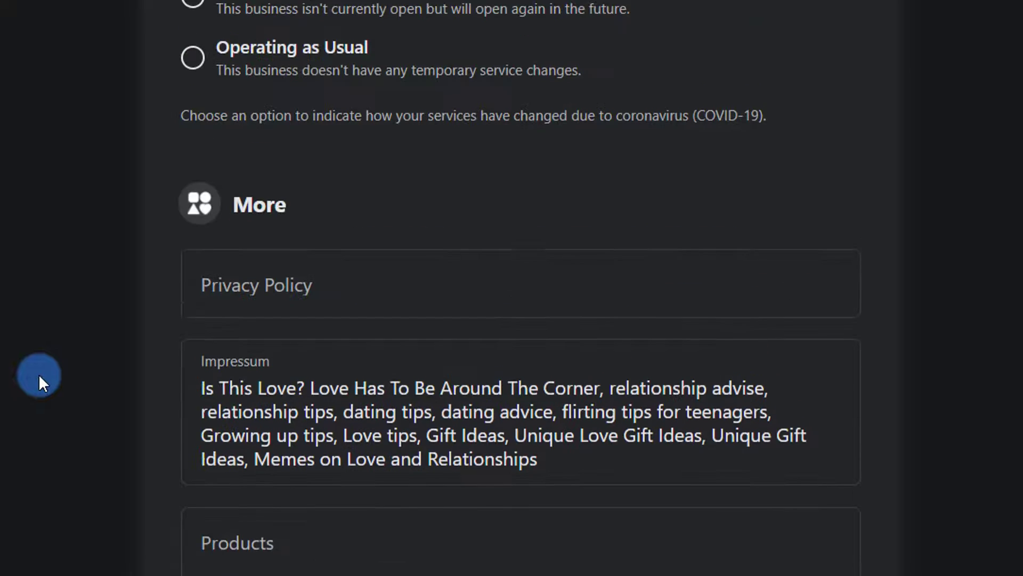
{"action": "scroll", "coordinate": [38, 373], "scroll_direction": "up", "scroll_amount": 15}
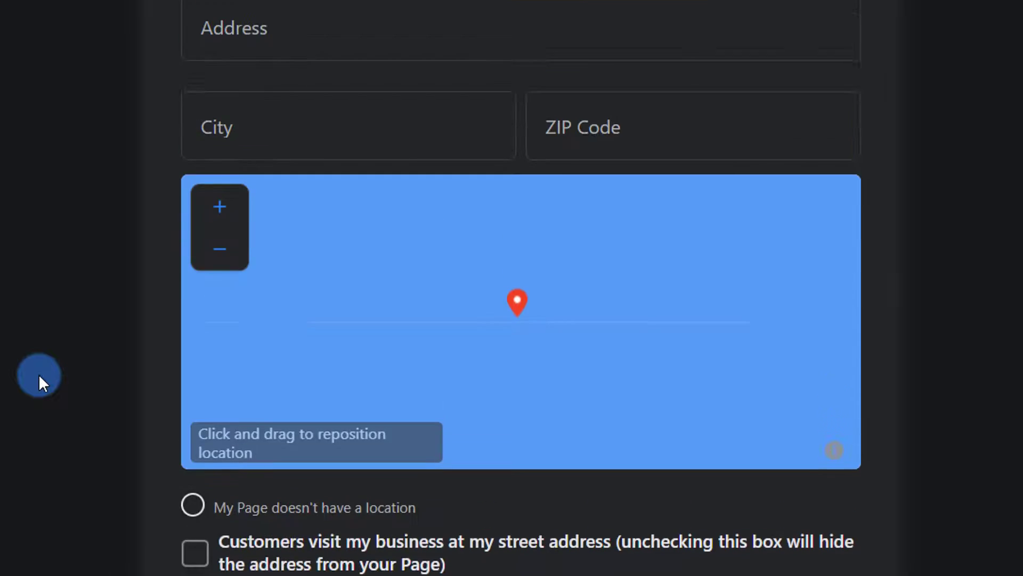
{"action": "scroll", "coordinate": [38, 373], "scroll_direction": "up", "scroll_amount": 6}
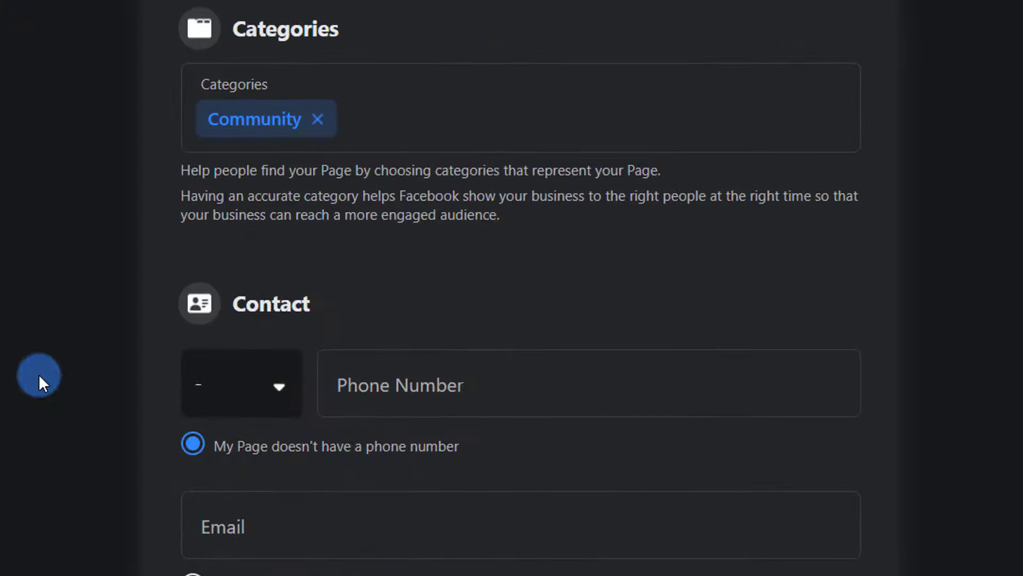
{"action": "scroll", "coordinate": [40, 376], "scroll_direction": "up", "scroll_amount": 8}
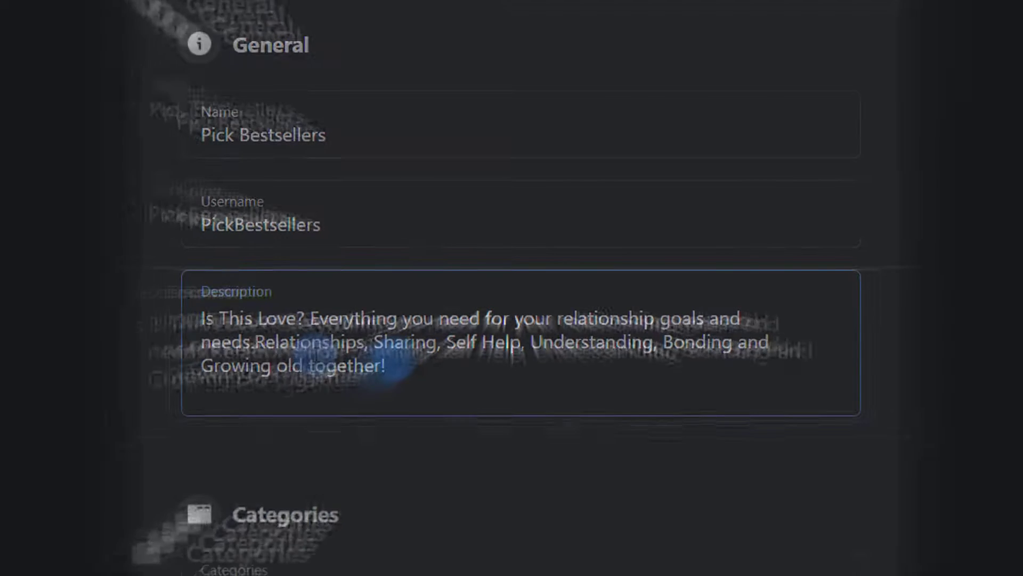
- Paste the 'Best Selling Product Reviews | Pick Bestsellers…' text over the old Page description
{"action": "left_click", "coordinate": [320, 363]}
{"action": "key", "text": "ctrl+a"}
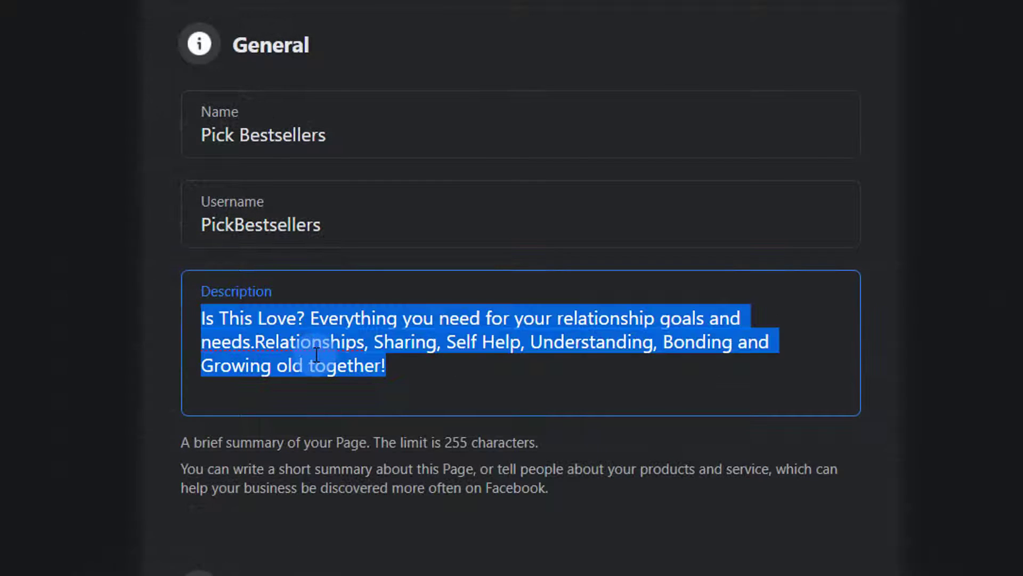
{"action": "type", "text": "Best Selling Product Reviews | Pick Bestsellers | Only Best Selling Products | Get lists of only the Best Selling Products | Choose Better, Faster, & Smarter | Online Shopping in India"}
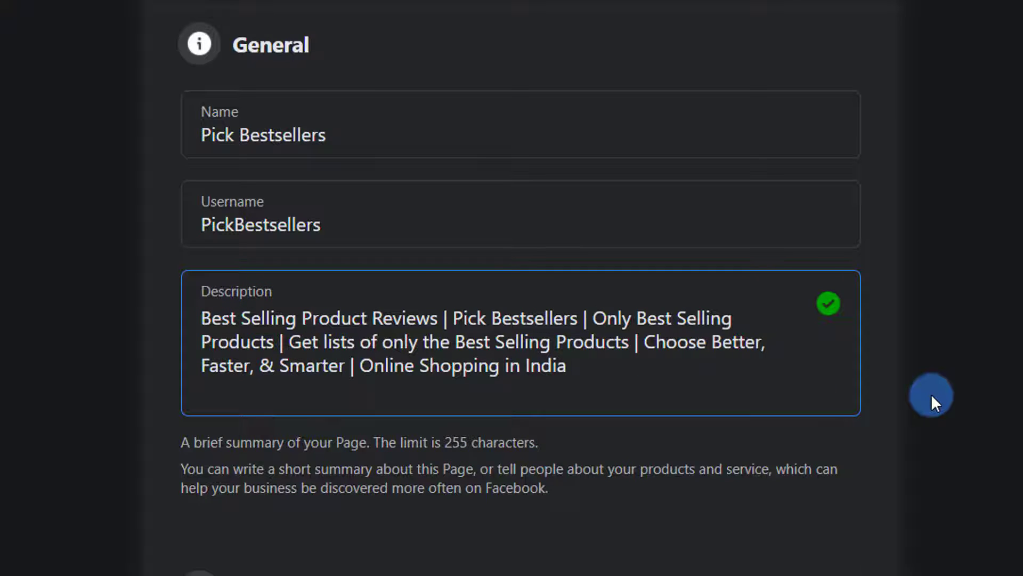
{"action": "left_click", "coordinate": [932, 394]}
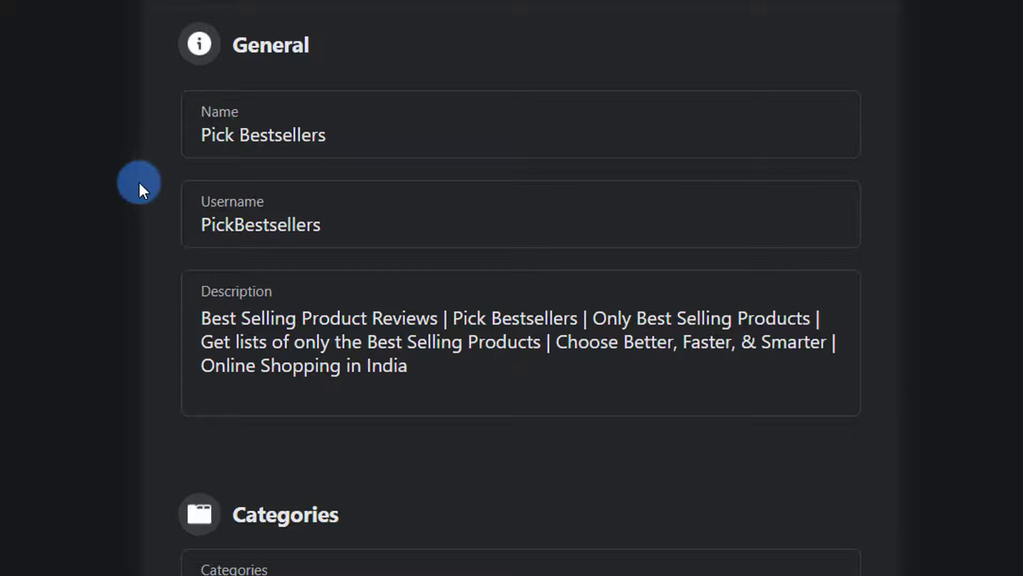
{"action": "scroll", "coordinate": [146, 439], "scroll_direction": "down", "scroll_amount": 5}
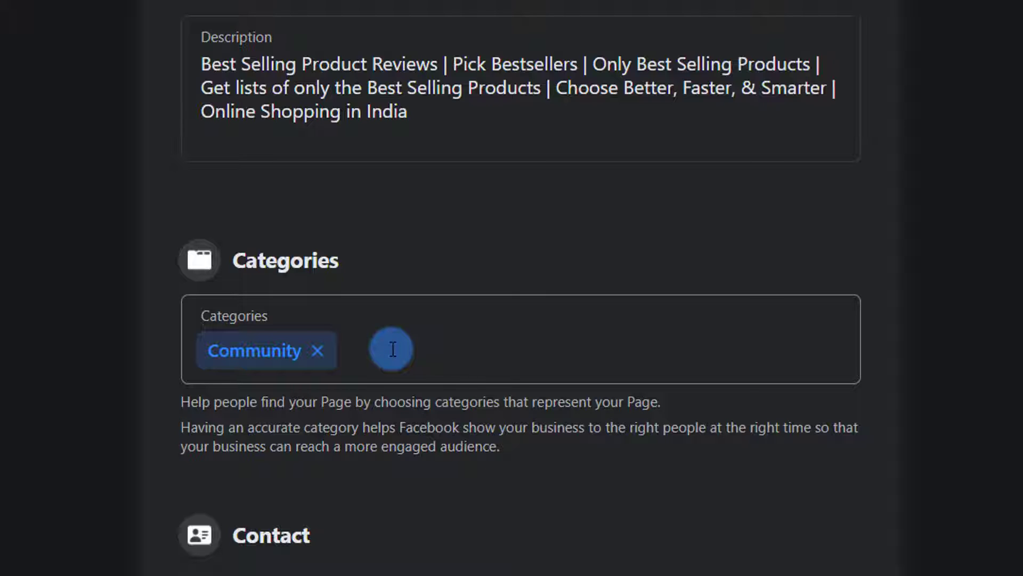
- Enter the business phone number with India's IN+91 country code
{"action": "scroll", "coordinate": [391, 348], "scroll_direction": "down", "scroll_amount": 4}
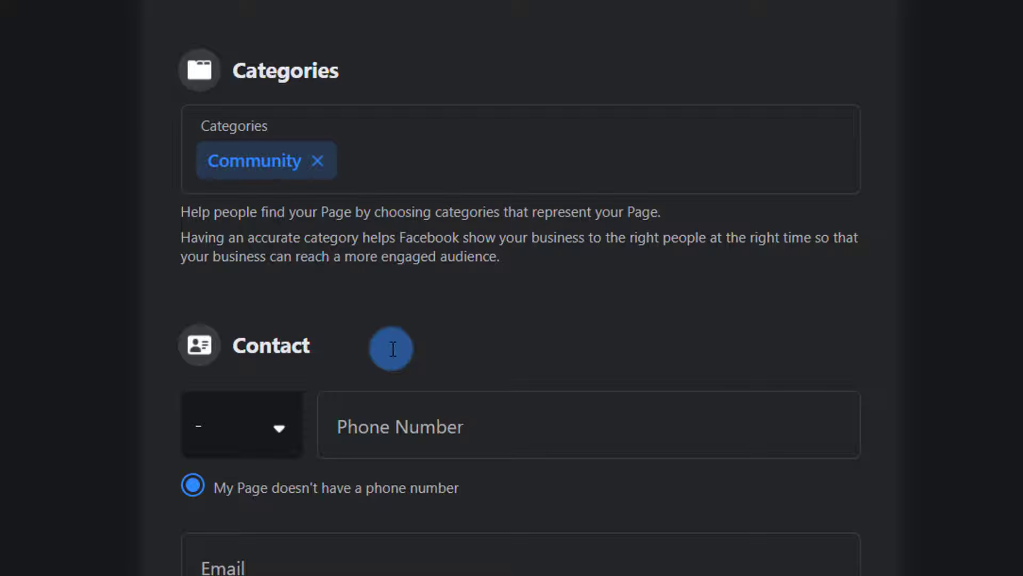
{"action": "scroll", "coordinate": [390, 347], "scroll_direction": "down", "scroll_amount": 3}
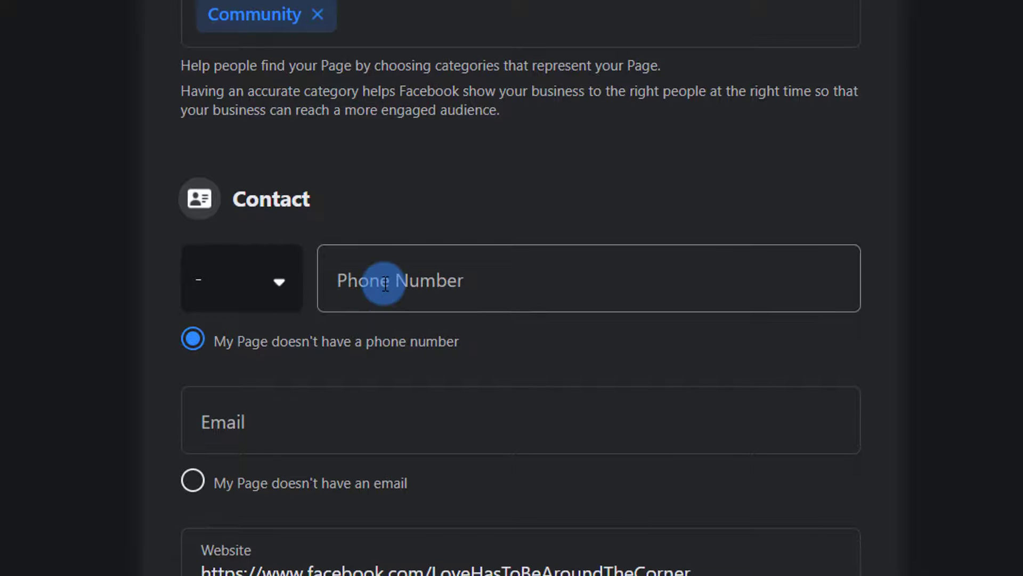
{"action": "left_click", "coordinate": [480, 281]}
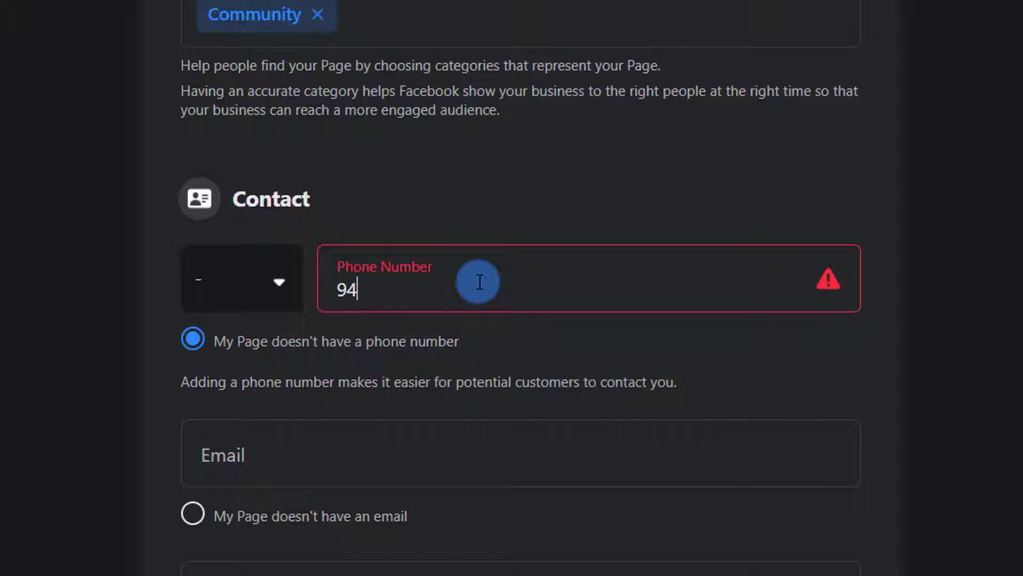
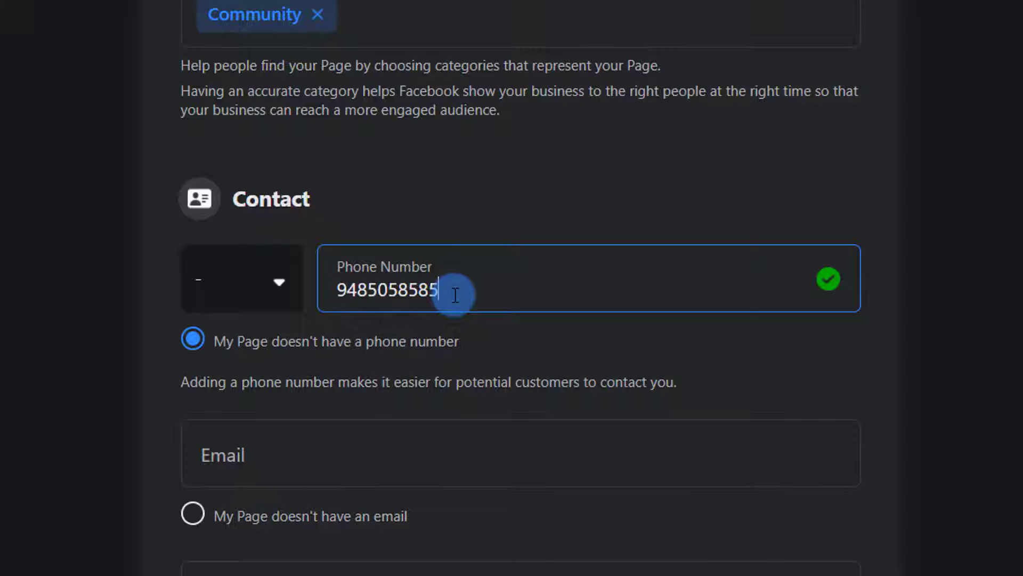
{"action": "left_click", "coordinate": [190, 341]}
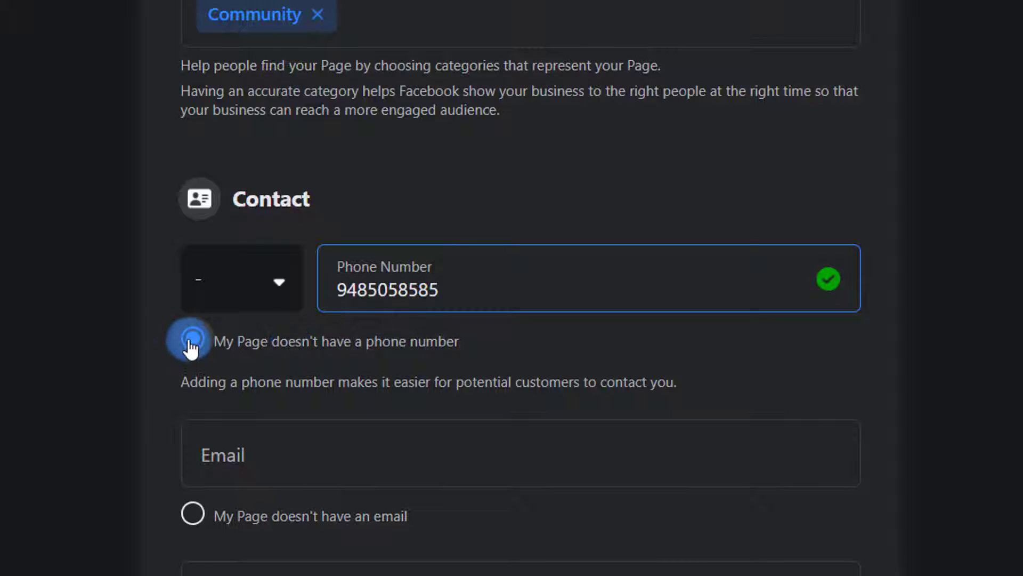
{"action": "left_click", "coordinate": [276, 293]}
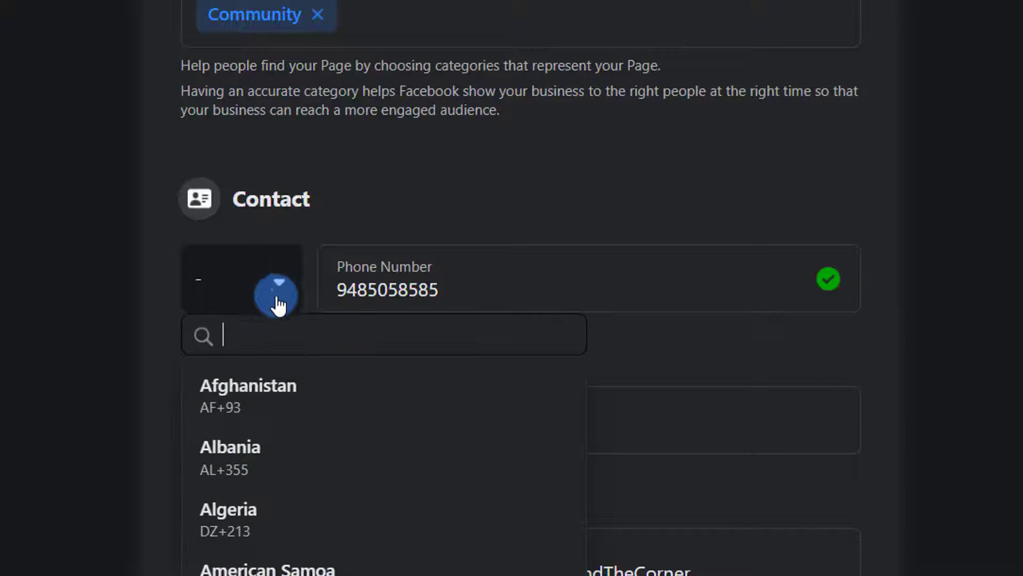
{"action": "type", "text": "indi"}
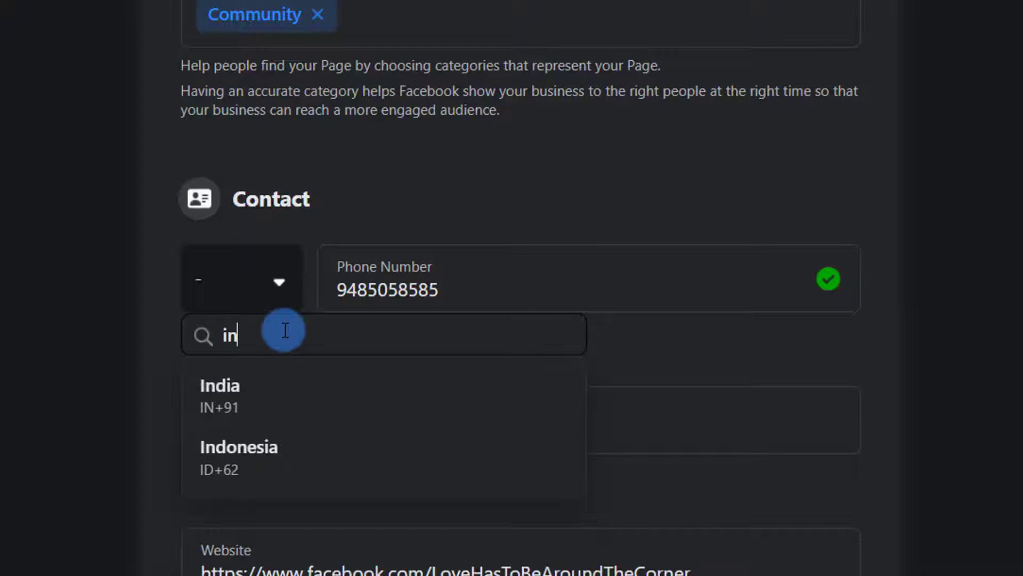
{"action": "left_click", "coordinate": [214, 421]}
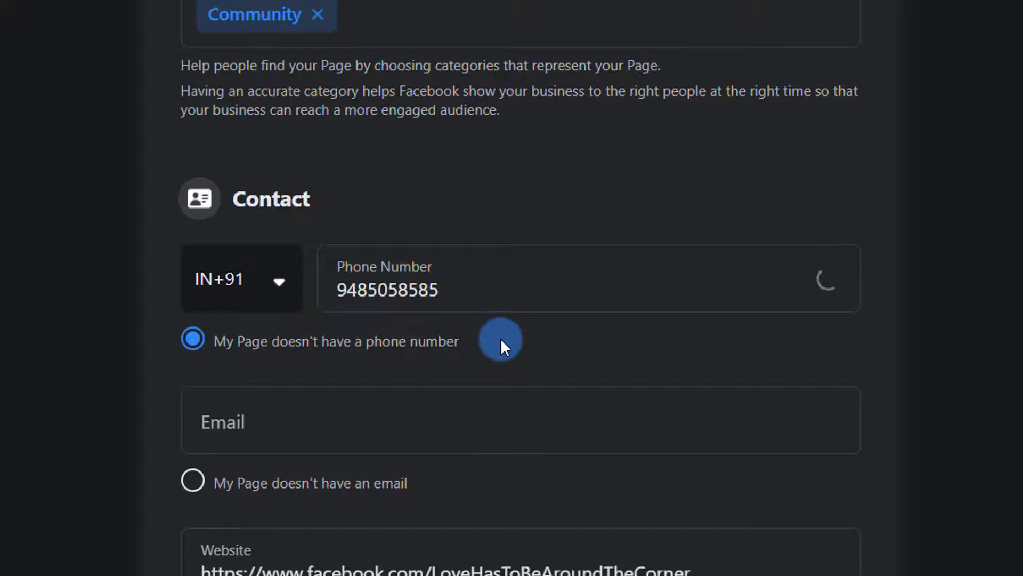
- Enter the Page's contact email address
{"action": "left_click", "coordinate": [281, 430]}
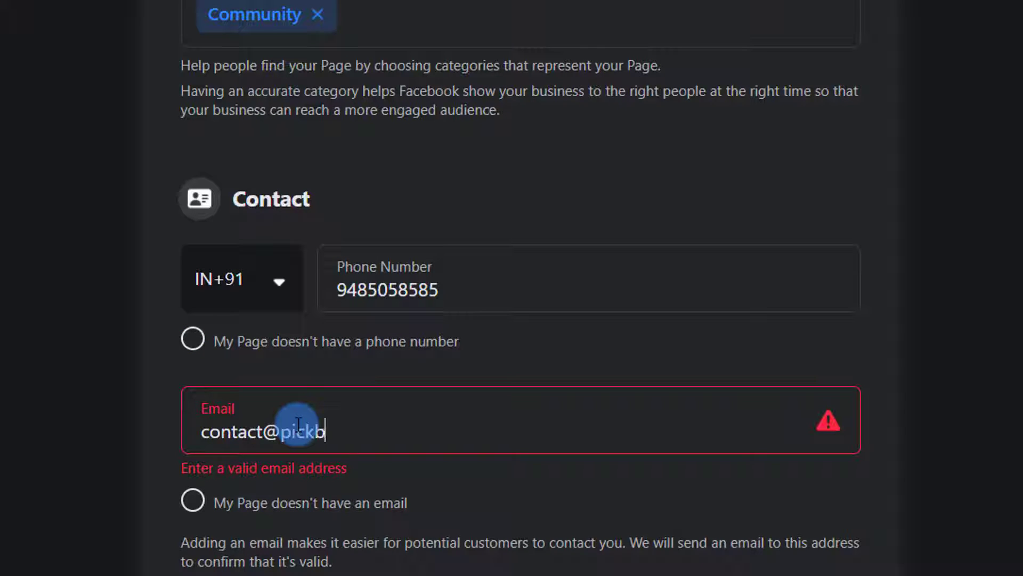
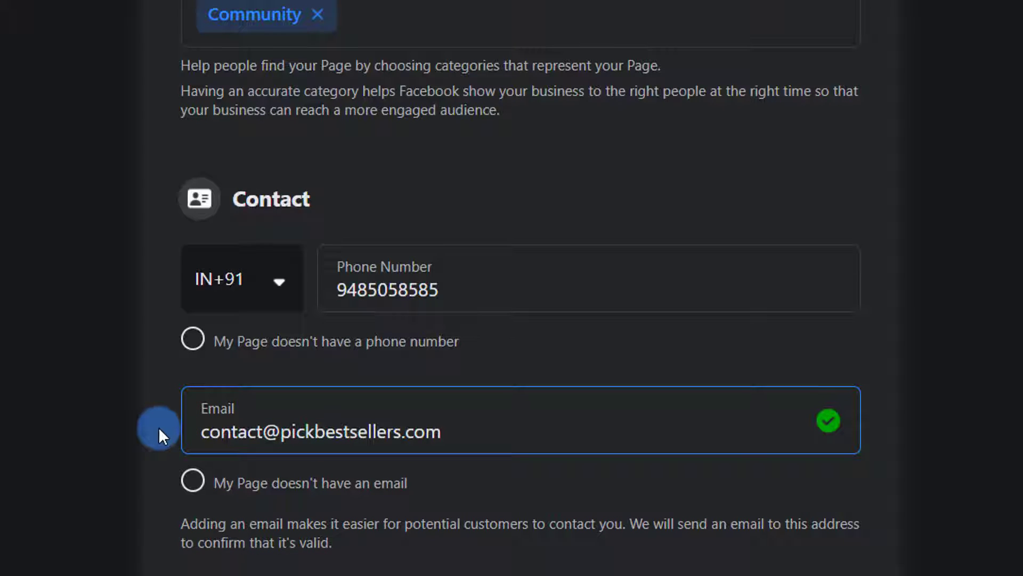
{"action": "left_click", "coordinate": [158, 427]}
{"action": "scroll", "coordinate": [159, 427], "scroll_direction": "down", "scroll_amount": 3}
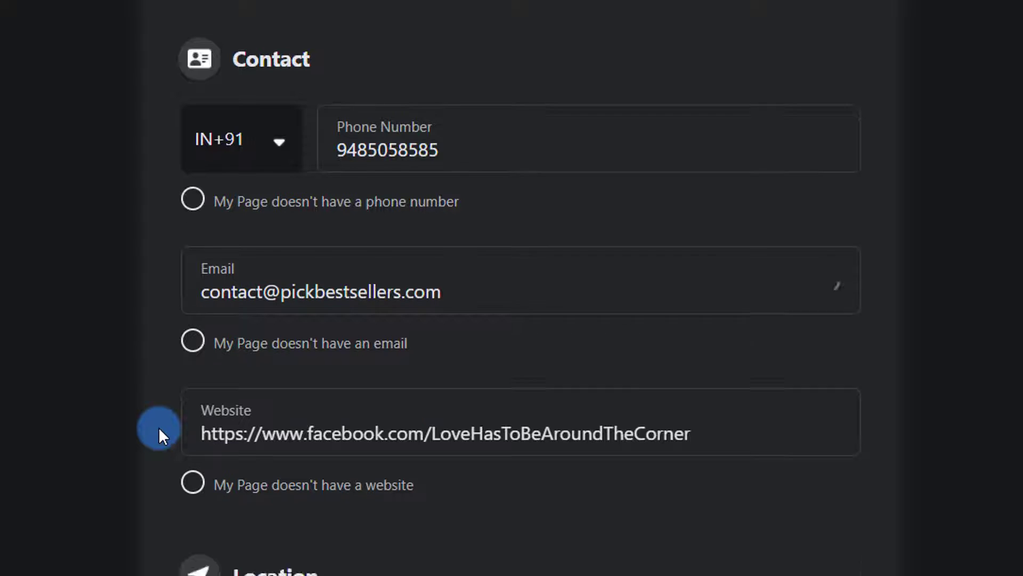
{"action": "scroll", "coordinate": [158, 427], "scroll_direction": "down", "scroll_amount": 2}
{"action": "left_click", "coordinate": [423, 338]}
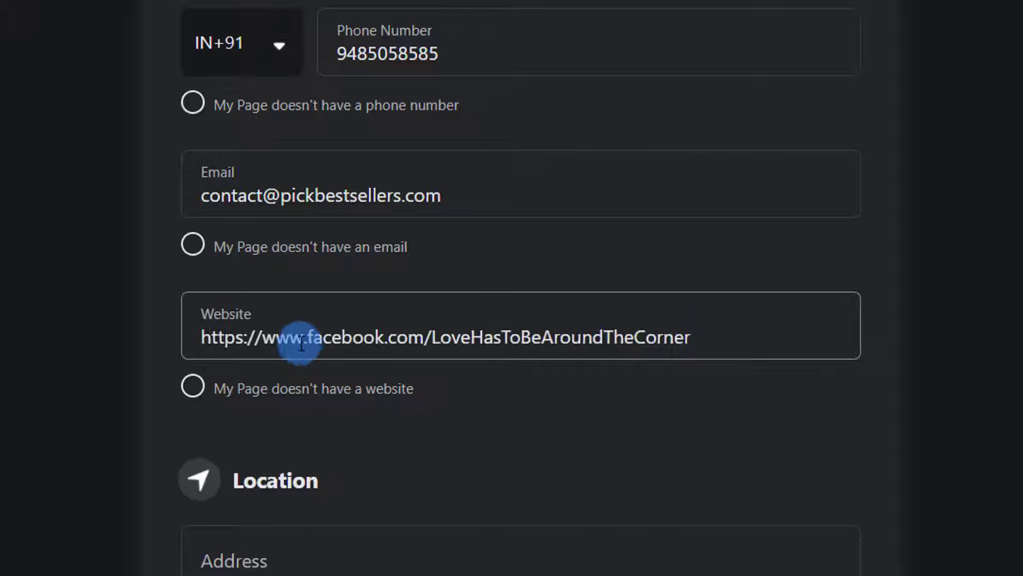
{"action": "left_click_drag", "start_coordinate": [309, 336], "coordinate": [781, 319]}
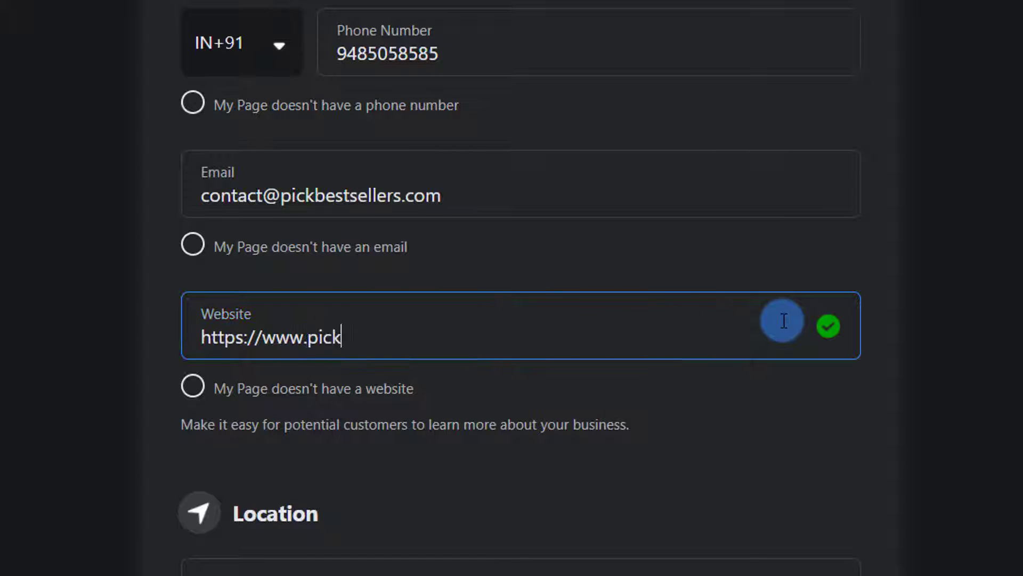
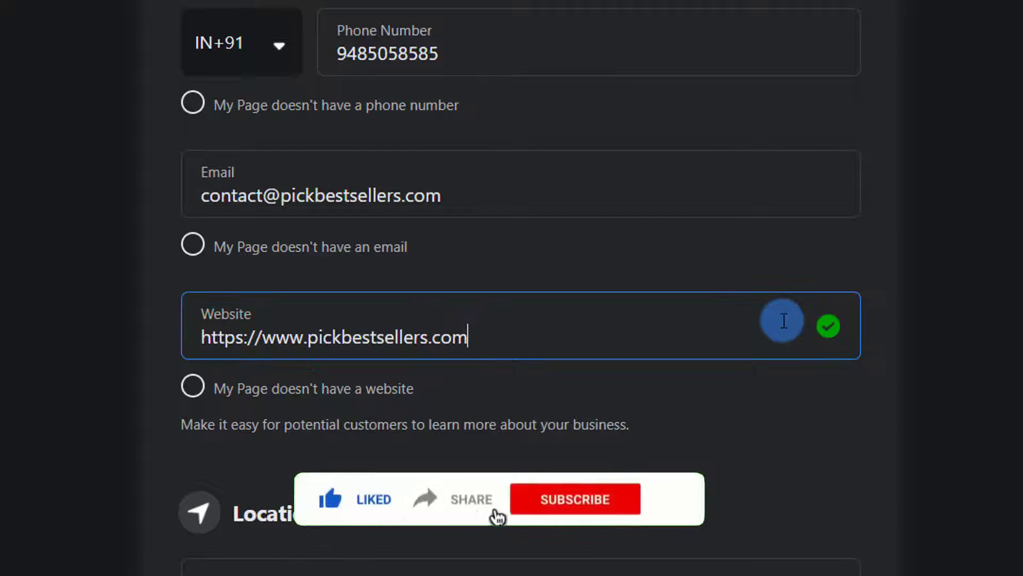
{"action": "left_click", "coordinate": [152, 333]}
{"action": "scroll", "coordinate": [152, 332], "scroll_direction": "down", "scroll_amount": 5}
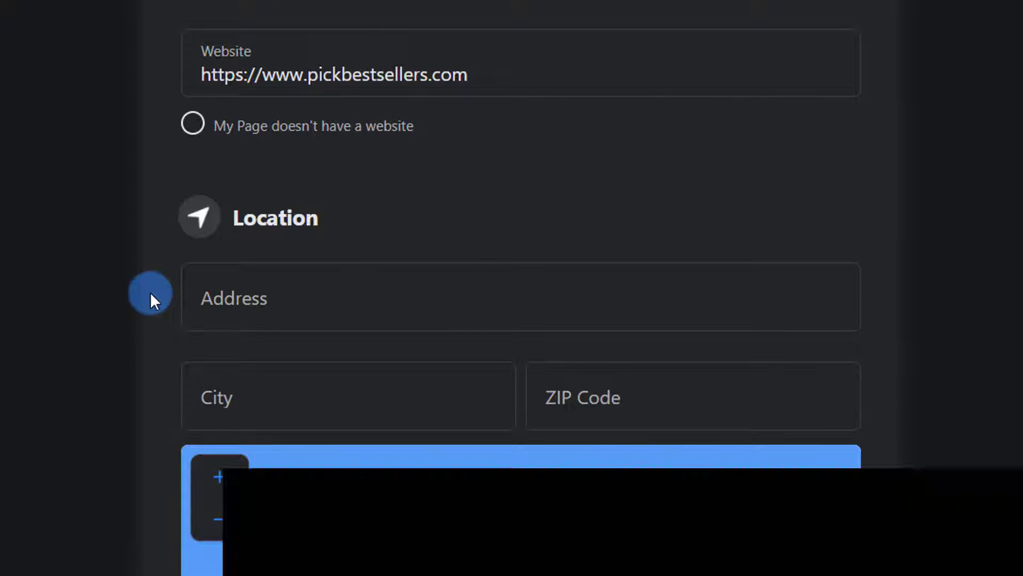
- Fill in the address, city Bangalore, Karnataka, India, and ZIP code 560100
{"action": "scroll", "coordinate": [149, 297], "scroll_direction": "down", "scroll_amount": 2}
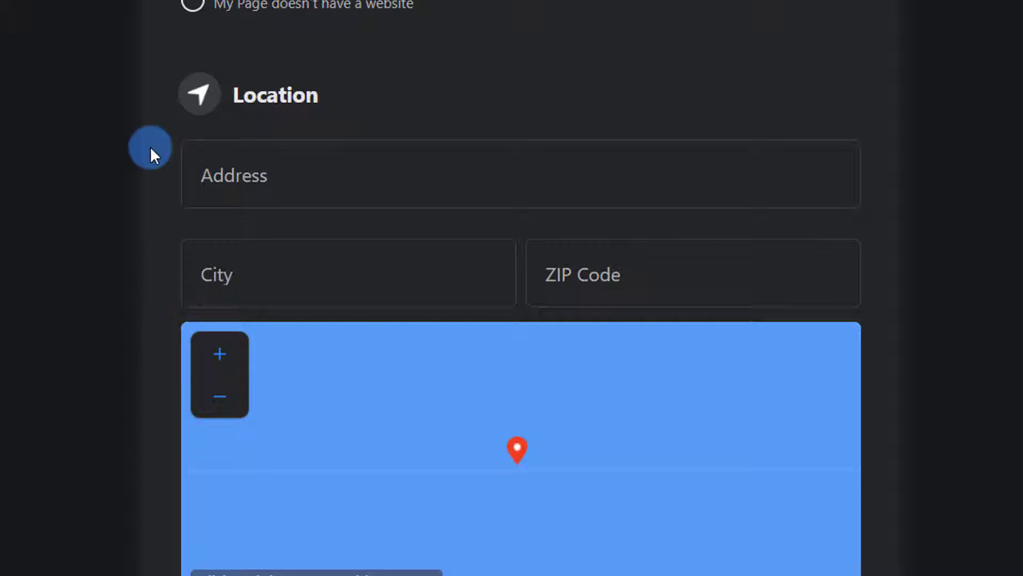
{"action": "left_click", "coordinate": [338, 182]}
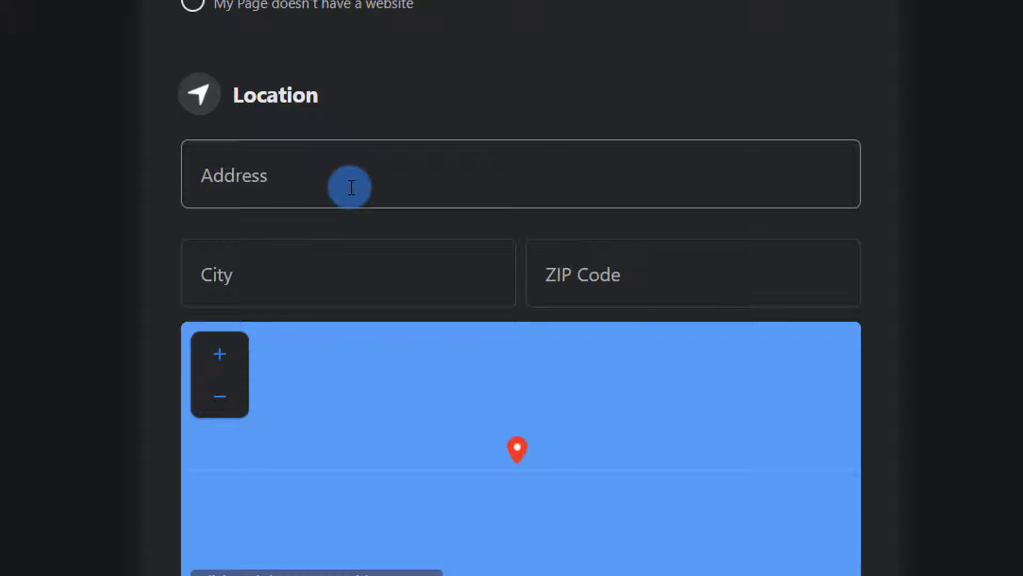
{"action": "left_click", "coordinate": [351, 187]}
{"action": "type", "text": "Bangalore"}
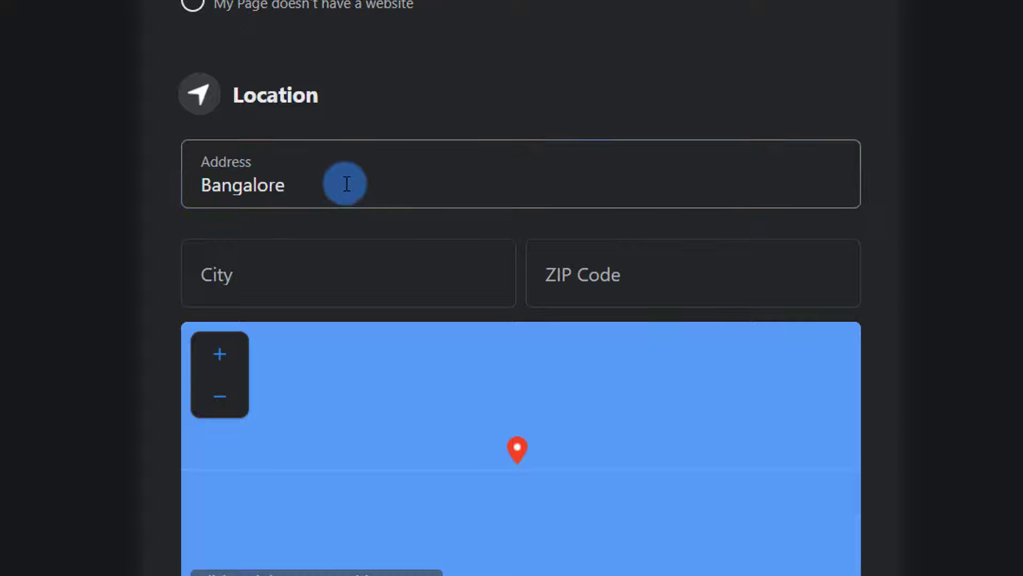
{"action": "left_click", "coordinate": [288, 273]}
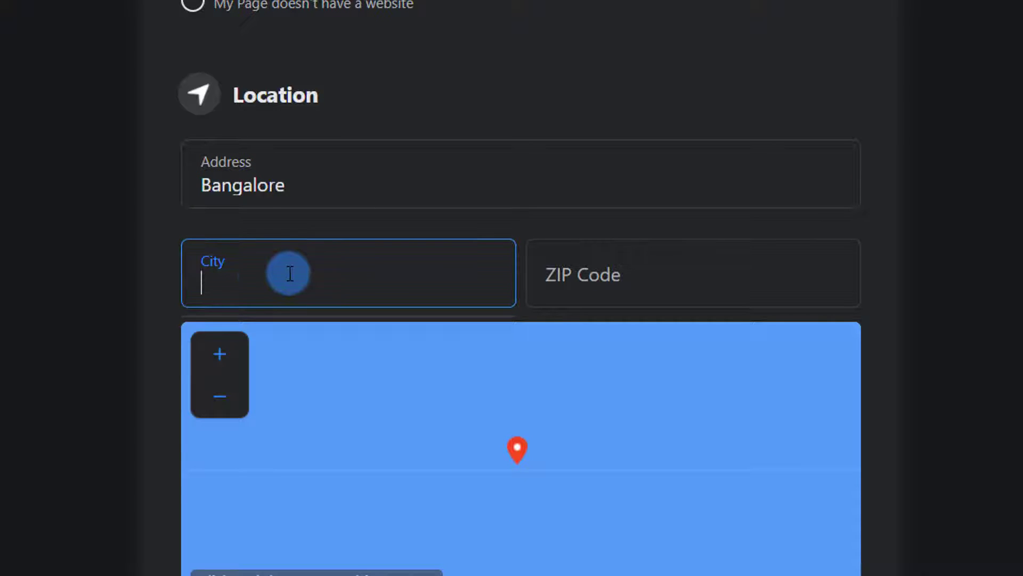
{"action": "type", "text": "Bangalore"}
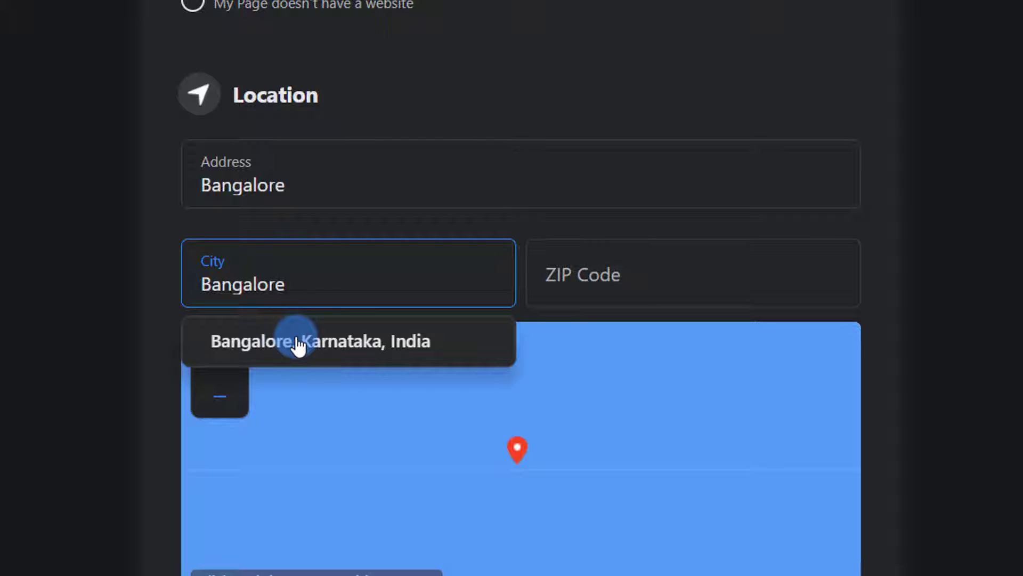
{"action": "left_click", "coordinate": [408, 342]}
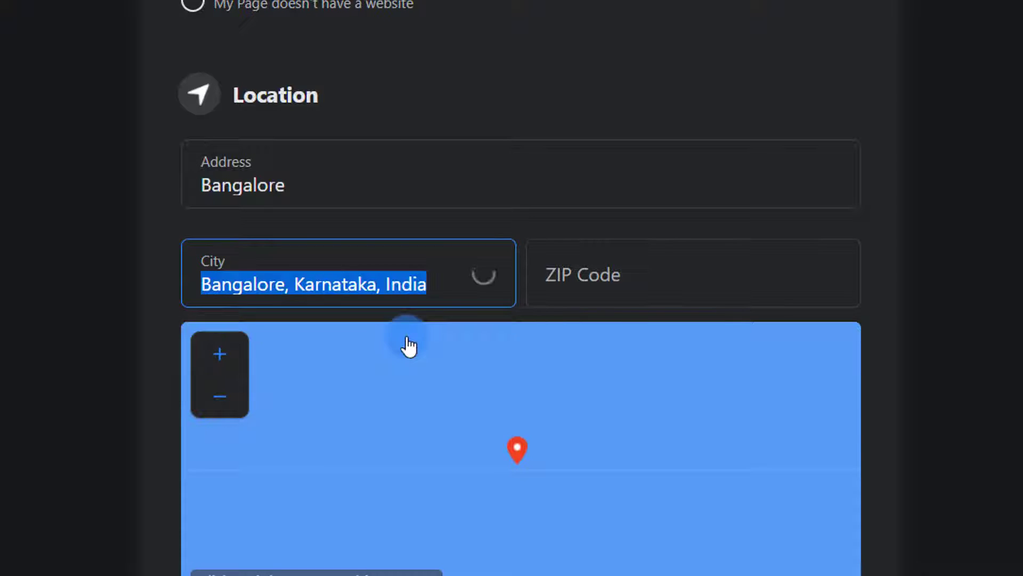
{"action": "left_click", "coordinate": [592, 269]}
{"action": "type", "text": "560100"}
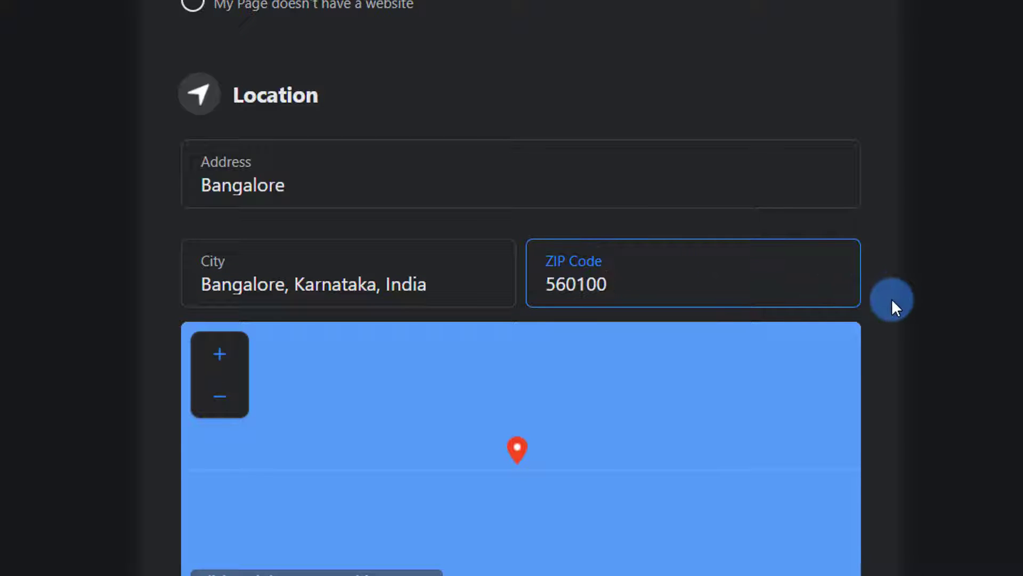
- Correct the street address to 'Electronic City'
{"action": "left_click", "coordinate": [277, 185]}
{"action": "double_click", "coordinate": [277, 186]}
{"action": "type", "text": "El"}
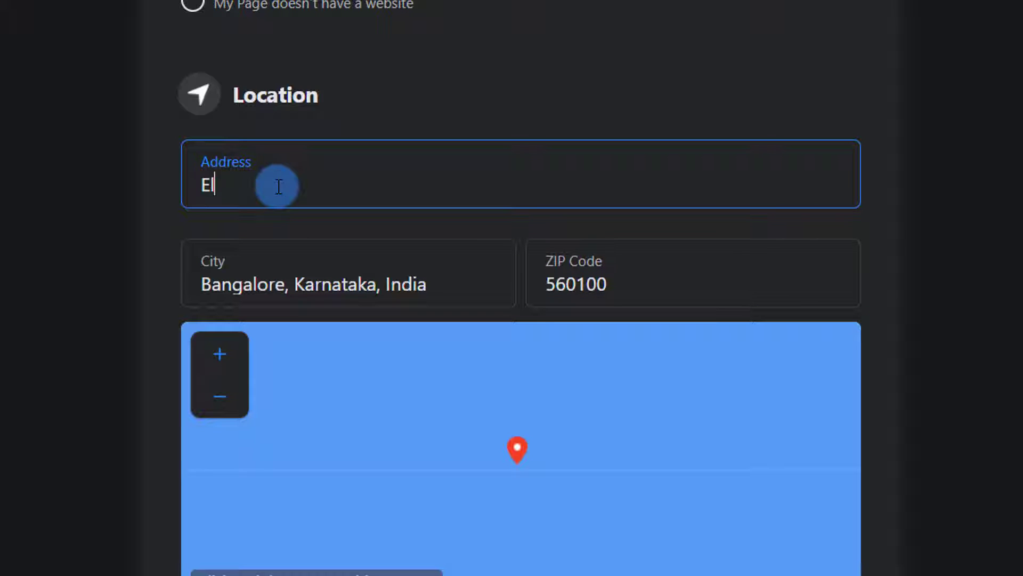
{"action": "type", "text": "ct"}
{"action": "key", "text": "BackSpace"}
{"action": "type", "text": "ectronic City"}
{"action": "left_click", "coordinate": [962, 224]}
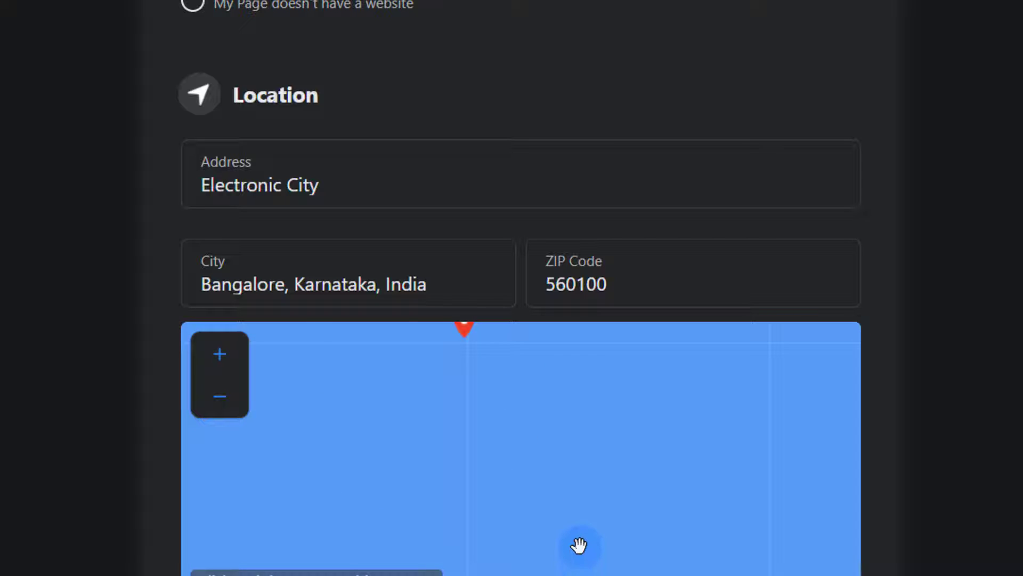
{"action": "scroll", "coordinate": [915, 491], "scroll_direction": "down", "scroll_amount": 1}
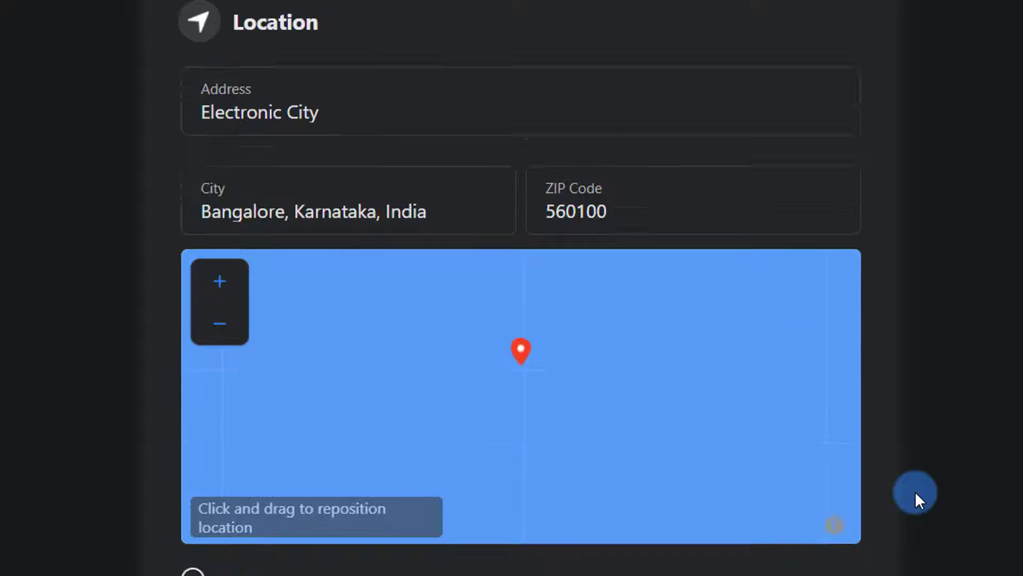
{"action": "scroll", "coordinate": [915, 491], "scroll_direction": "down", "scroll_amount": 3}
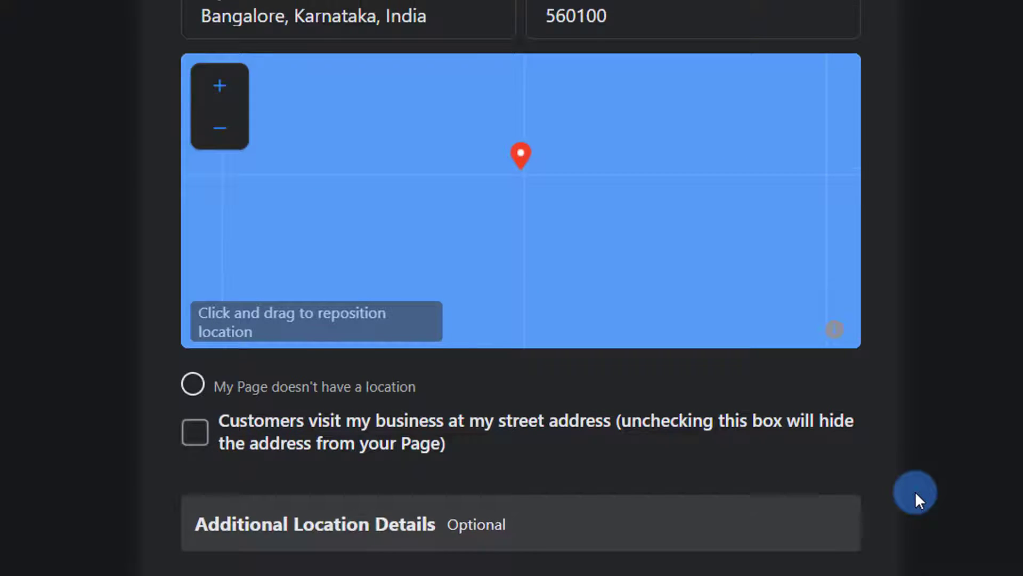
{"action": "scroll", "coordinate": [915, 491], "scroll_direction": "down", "scroll_amount": 2}
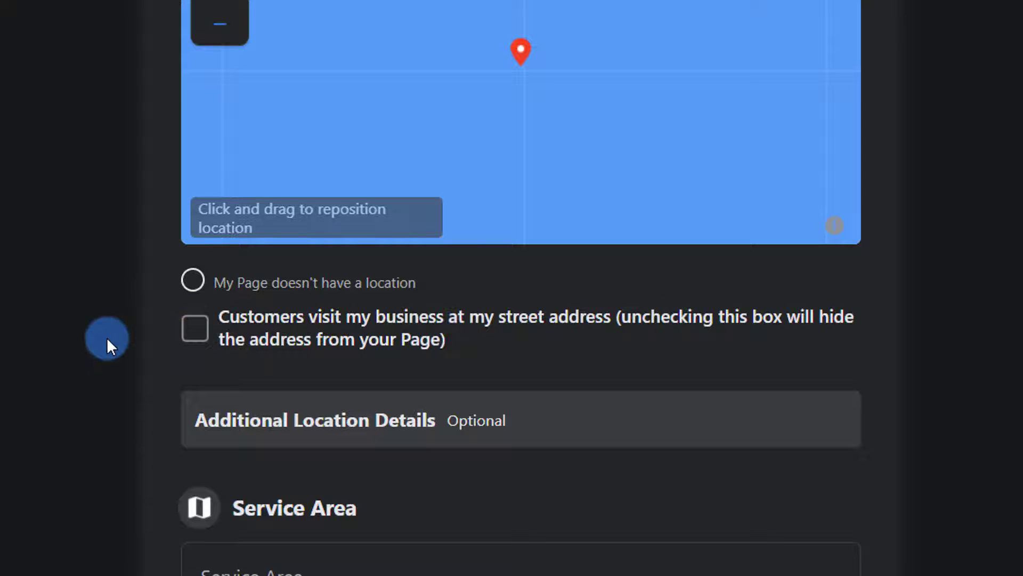
{"action": "scroll", "coordinate": [106, 337], "scroll_direction": "up", "scroll_amount": 3}
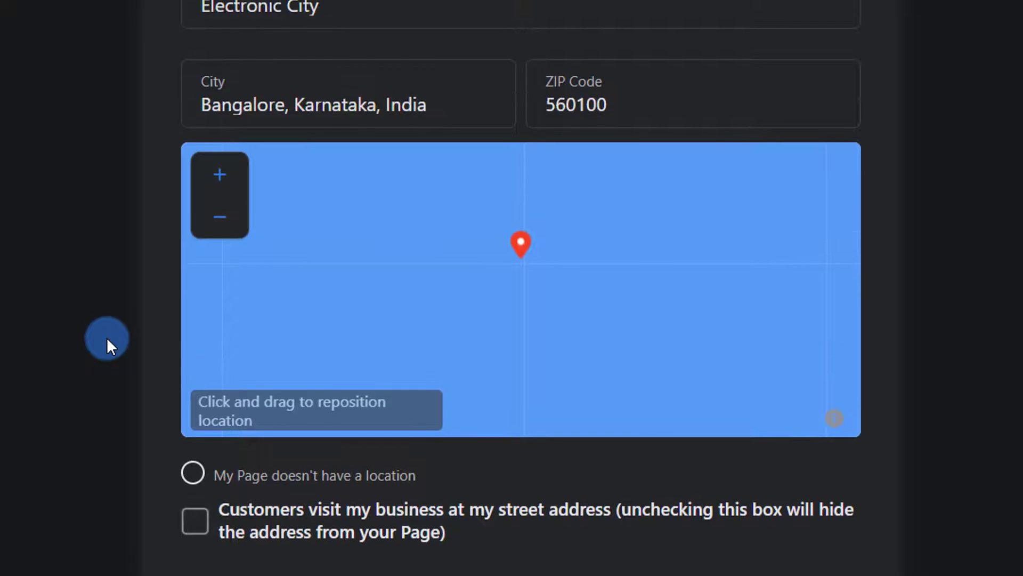
{"action": "scroll", "coordinate": [106, 337], "scroll_direction": "down", "scroll_amount": 6}
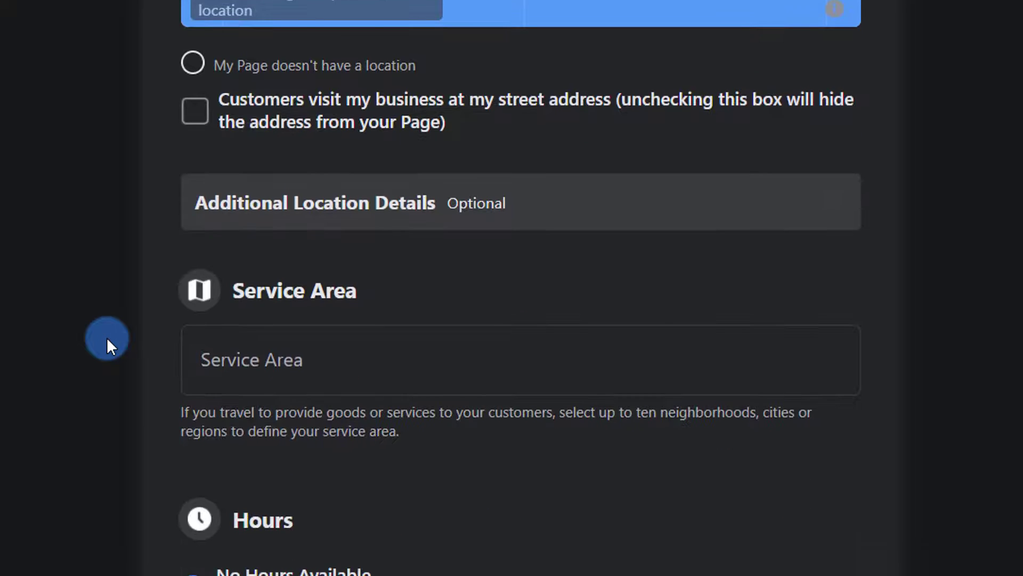
{"action": "scroll", "coordinate": [107, 337], "scroll_direction": "down", "scroll_amount": 1}
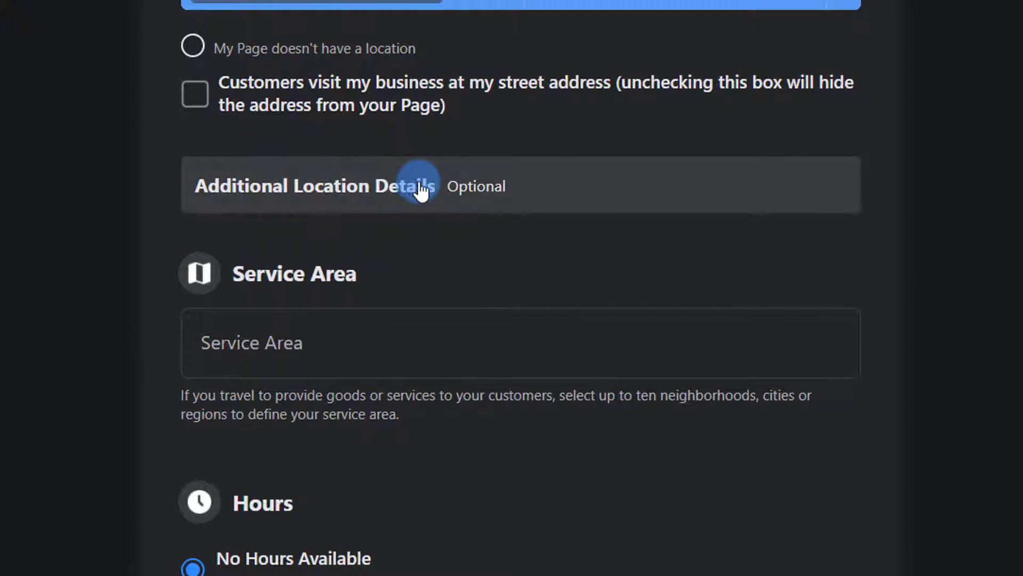
{"action": "scroll", "coordinate": [441, 290], "scroll_direction": "down", "scroll_amount": 1}
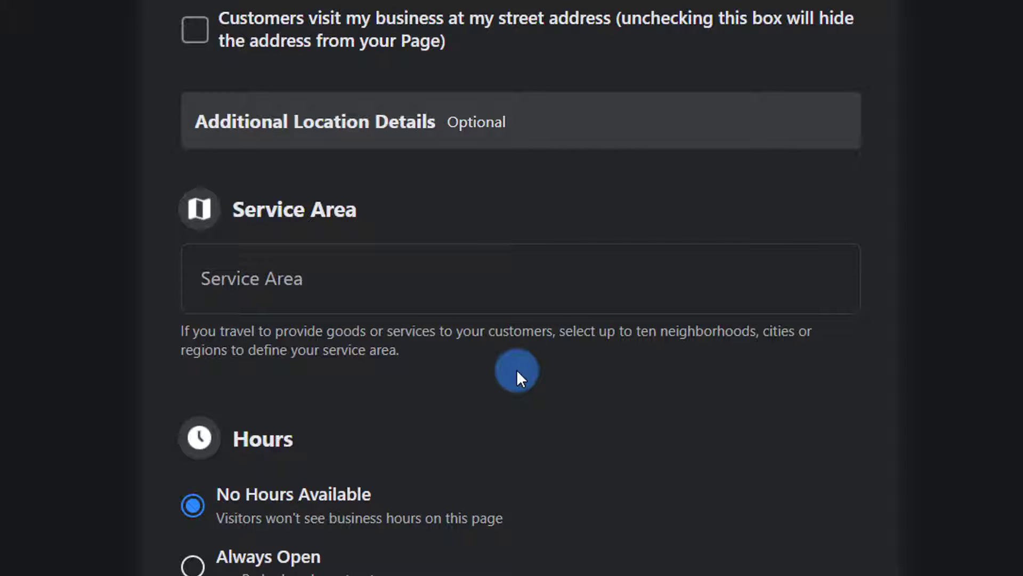
{"action": "scroll", "coordinate": [516, 370], "scroll_direction": "down", "scroll_amount": 3}
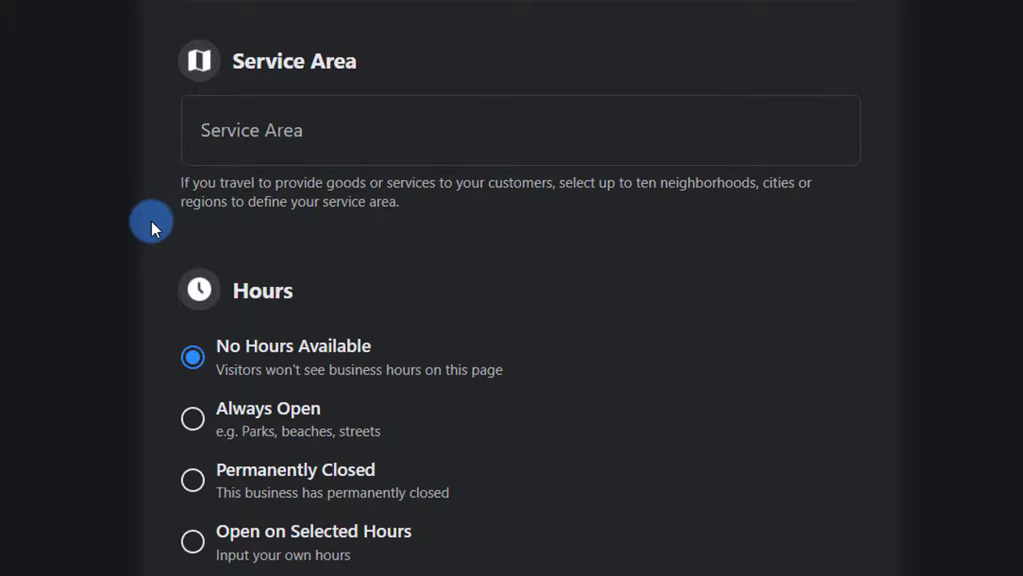
{"action": "scroll", "coordinate": [659, 259], "scroll_direction": "down", "scroll_amount": 2}
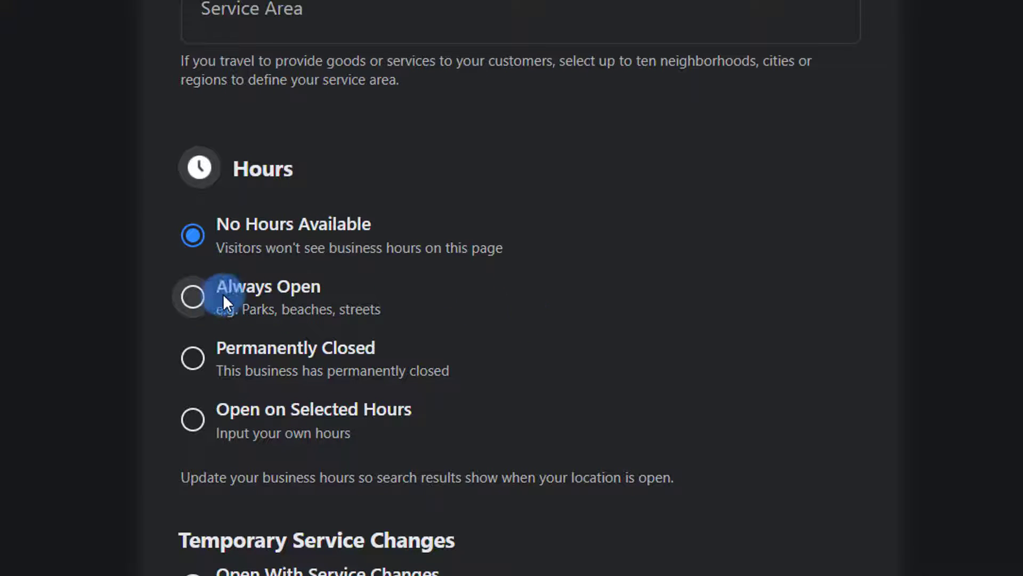
- Set the Page's hours to Always Open
{"action": "left_click", "coordinate": [193, 298]}
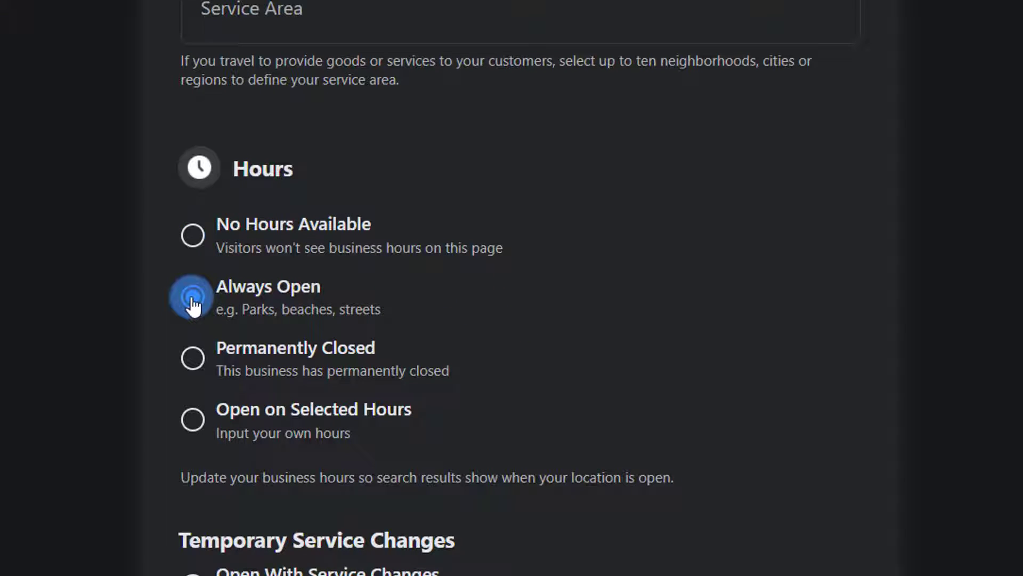
{"action": "scroll", "coordinate": [148, 403], "scroll_direction": "down", "scroll_amount": 4}
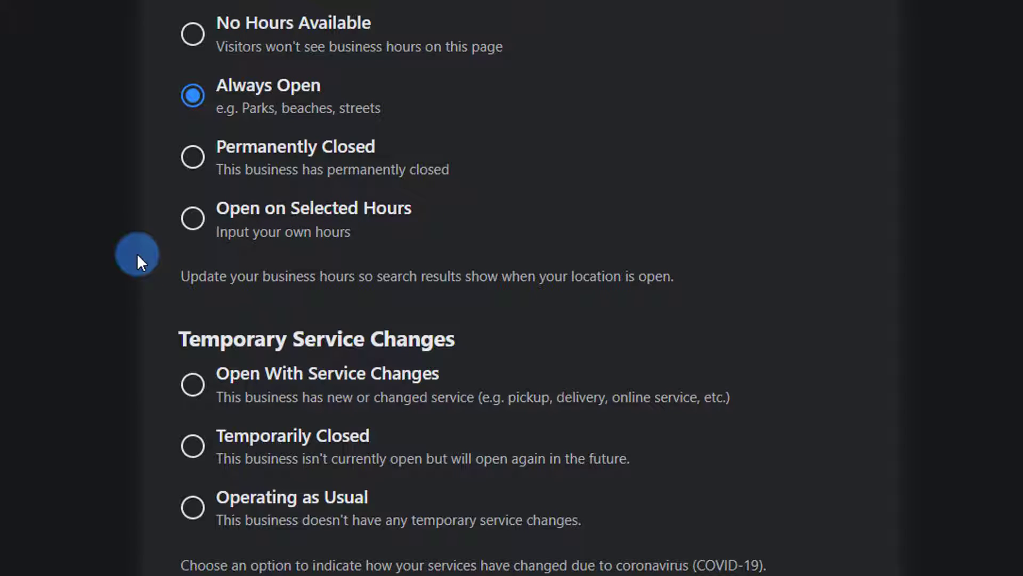
{"action": "scroll", "coordinate": [136, 254], "scroll_direction": "down", "scroll_amount": 2}
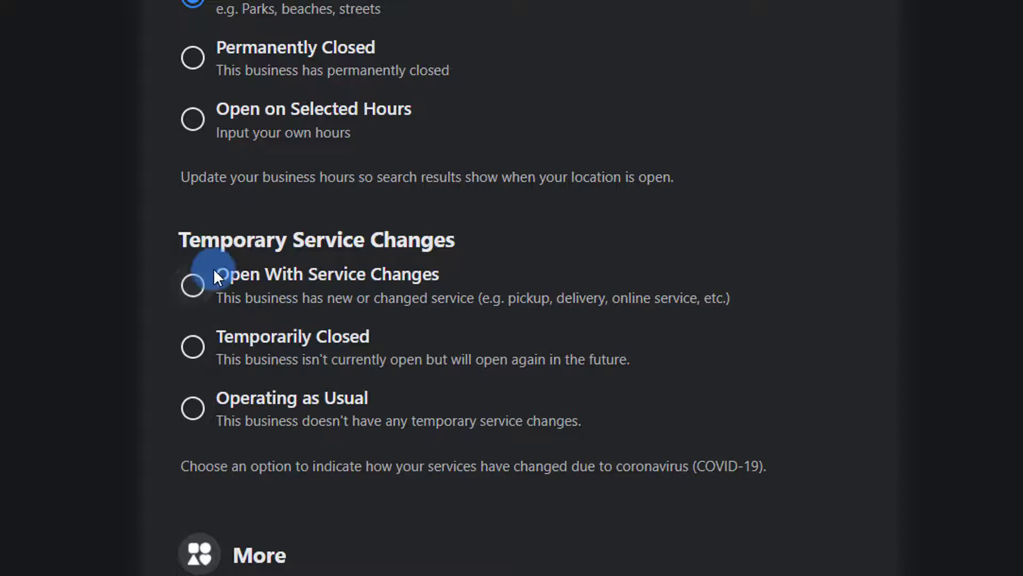
{"action": "scroll", "coordinate": [148, 370], "scroll_direction": "down", "scroll_amount": 1}
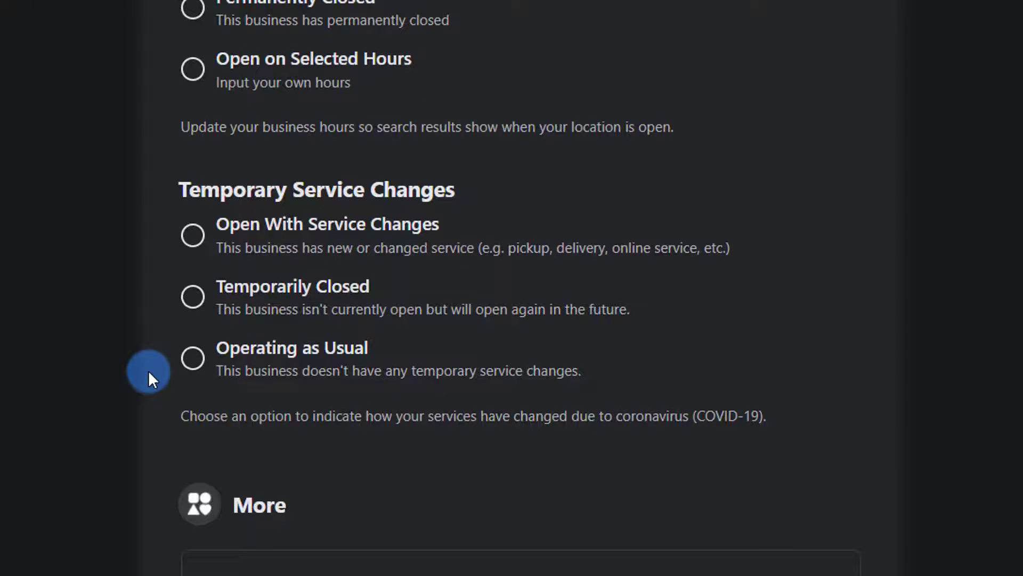
- Set Temporary Service Changes to Operating as Usual
{"action": "left_click", "coordinate": [194, 358]}
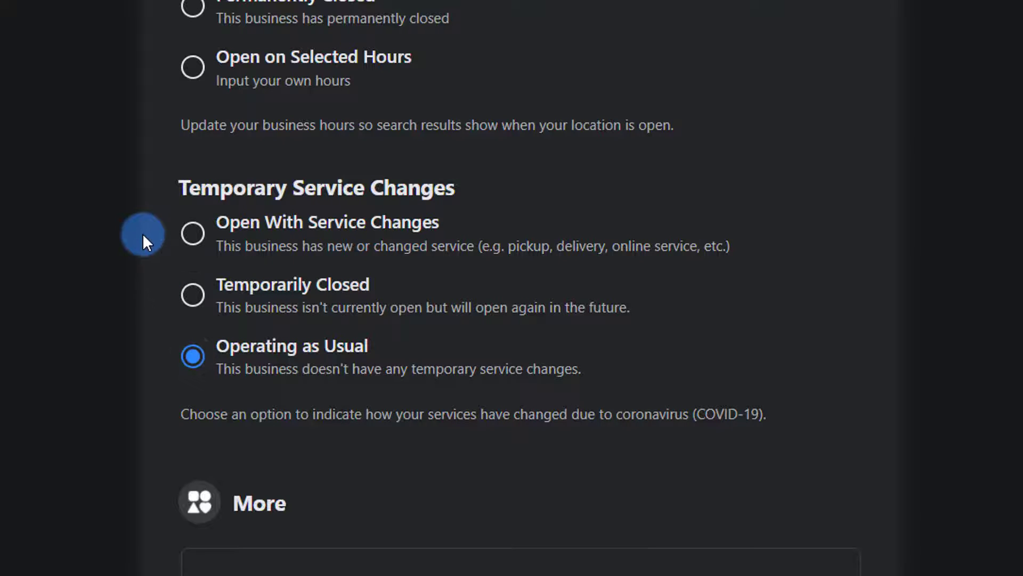
{"action": "scroll", "coordinate": [142, 232], "scroll_direction": "up", "scroll_amount": 2}
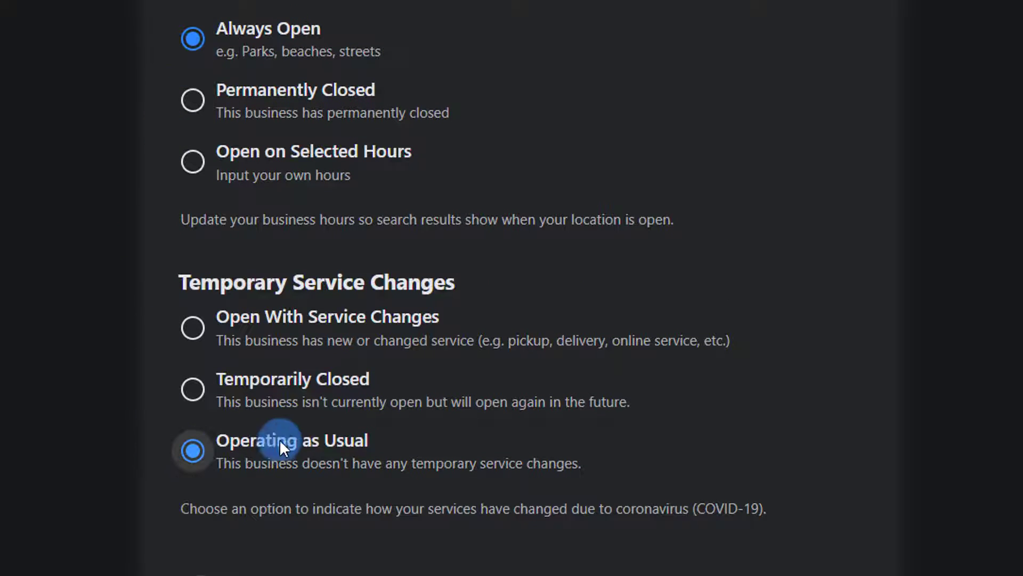
{"action": "scroll", "coordinate": [153, 446], "scroll_direction": "down", "scroll_amount": 1}
{"action": "scroll", "coordinate": [152, 438], "scroll_direction": "down", "scroll_amount": 4}
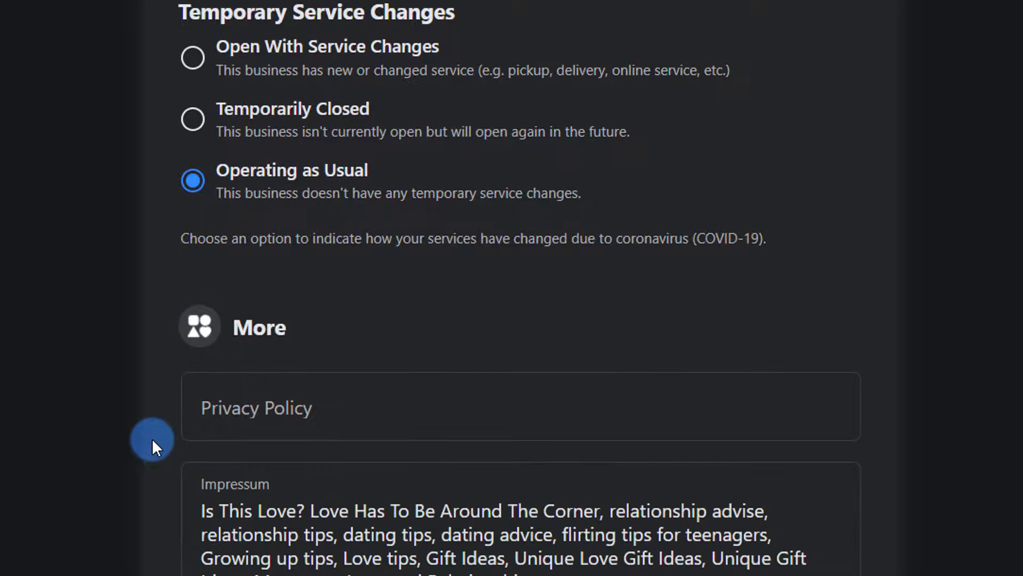
{"action": "scroll", "coordinate": [152, 438], "scroll_direction": "down", "scroll_amount": 2}
{"action": "scroll", "coordinate": [152, 438], "scroll_direction": "down", "scroll_amount": 2}
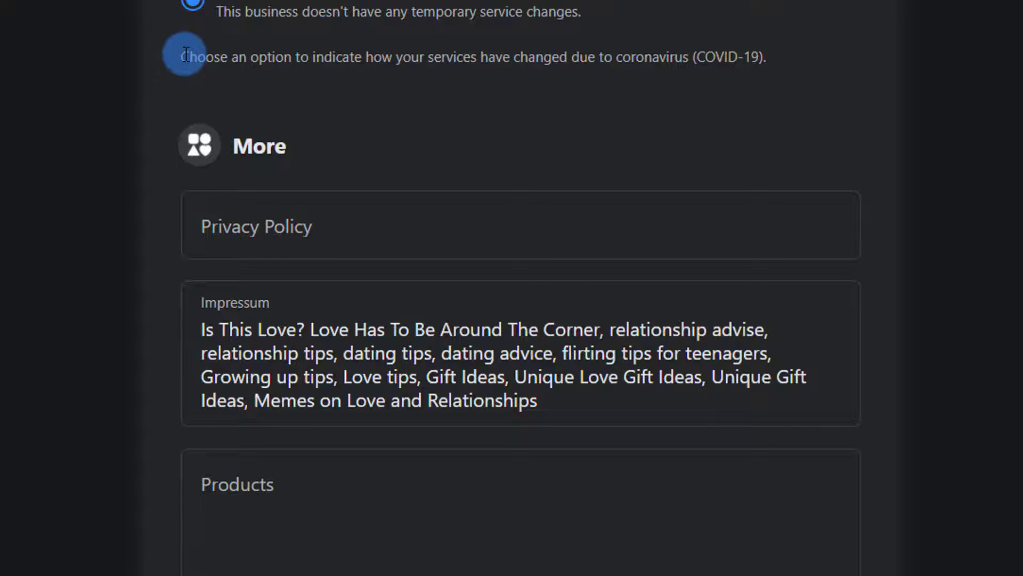
- Highlight the COVID-19 explanatory note, then move down toward Privacy Policy
{"action": "left_click_drag", "start_coordinate": [186, 54], "coordinate": [488, 73]}
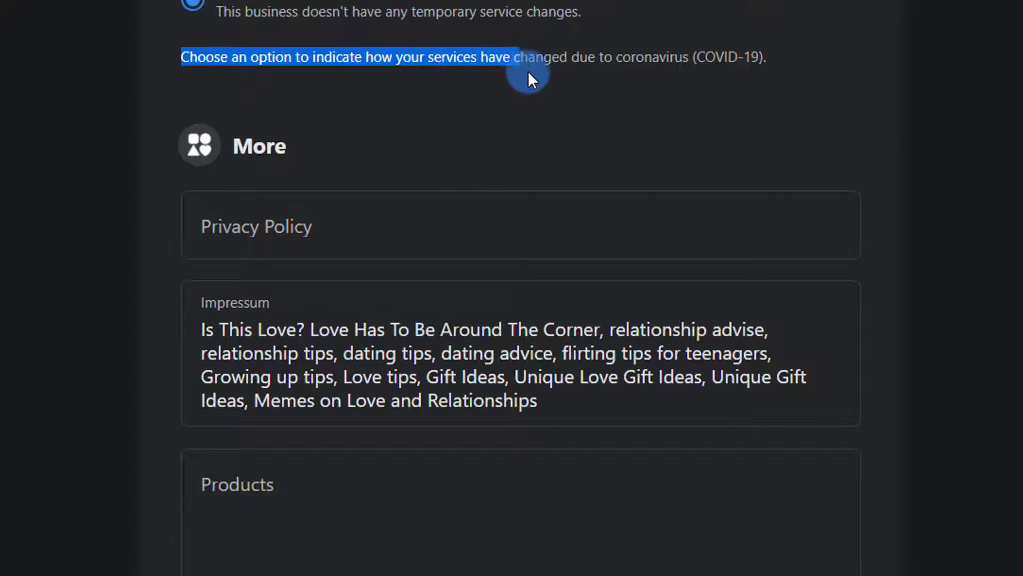
{"action": "left_click_drag", "start_coordinate": [631, 73], "coordinate": [737, 71]}
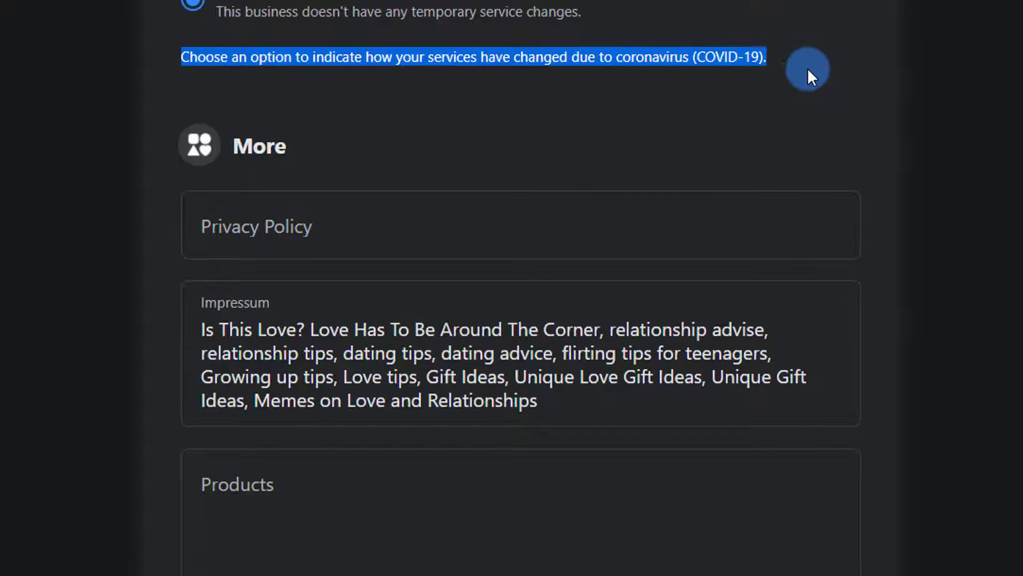
{"action": "scroll", "coordinate": [789, 68], "scroll_direction": "up", "scroll_amount": 4}
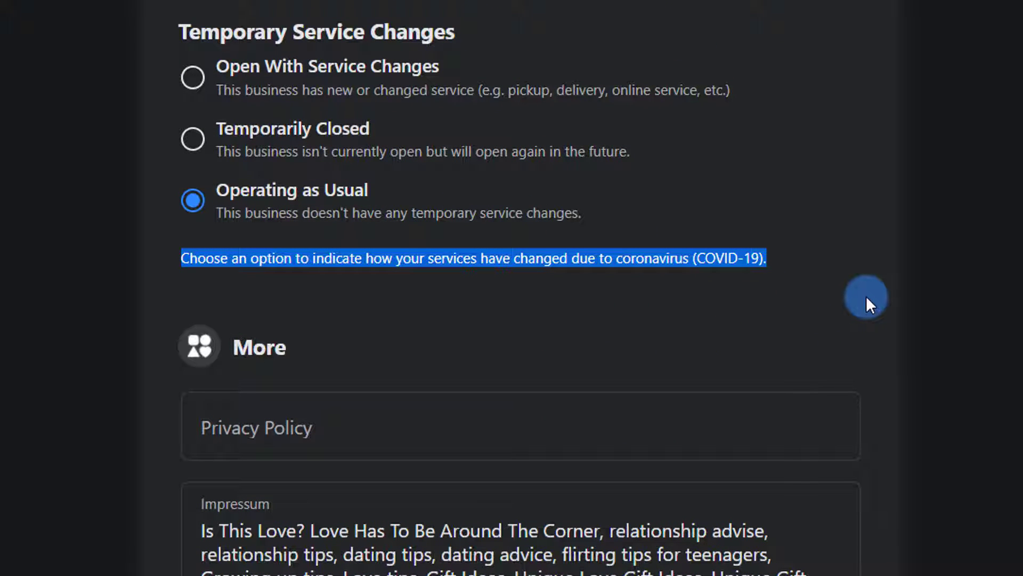
{"action": "scroll", "coordinate": [866, 296], "scroll_direction": "down", "scroll_amount": 4}
{"action": "scroll", "coordinate": [866, 296], "scroll_direction": "down", "scroll_amount": 2}
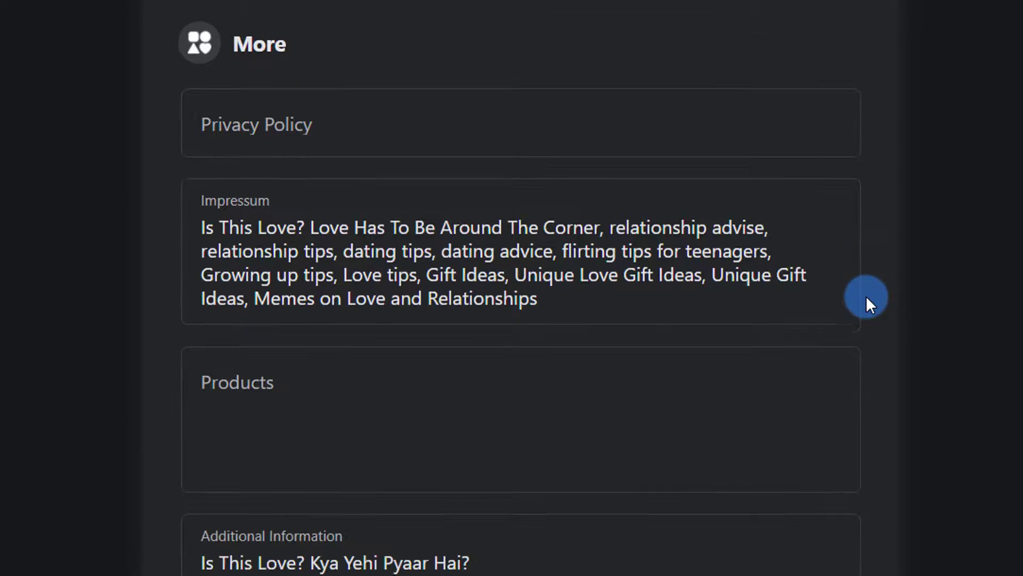
{"action": "scroll", "coordinate": [156, 238], "scroll_direction": "down", "scroll_amount": 1}
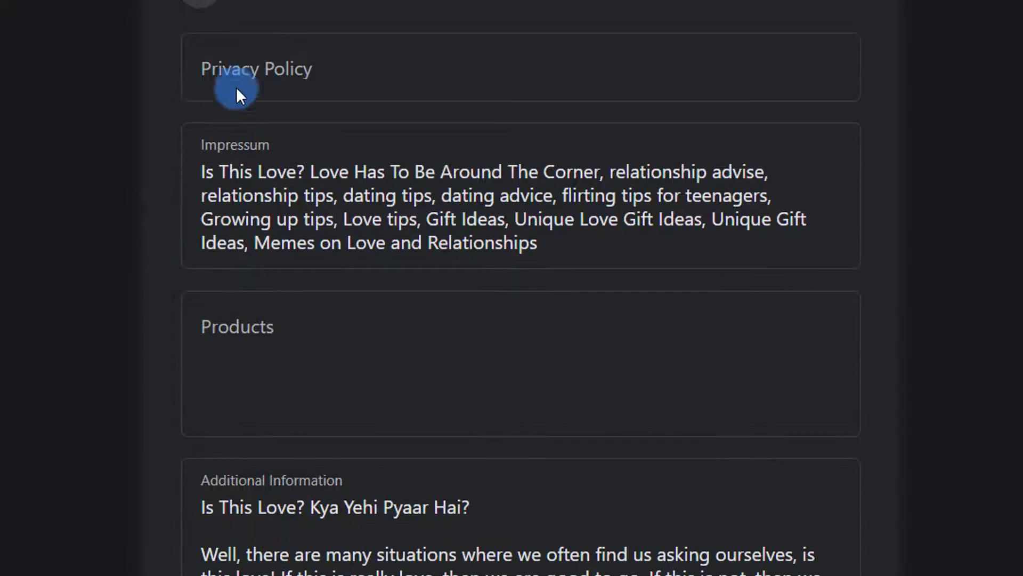
{"action": "left_click", "coordinate": [327, 78]}
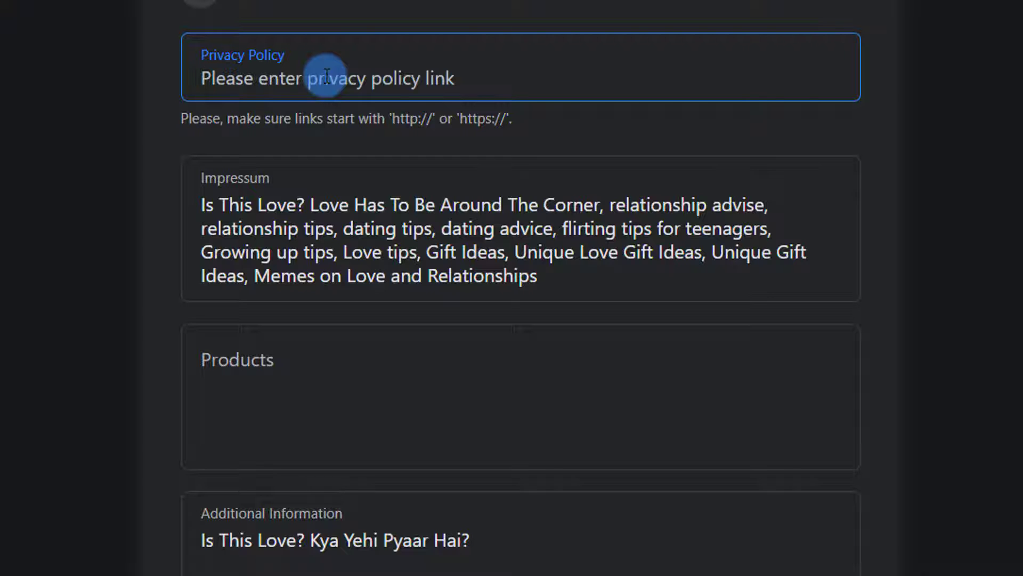
{"action": "type", "text": "https:/"}
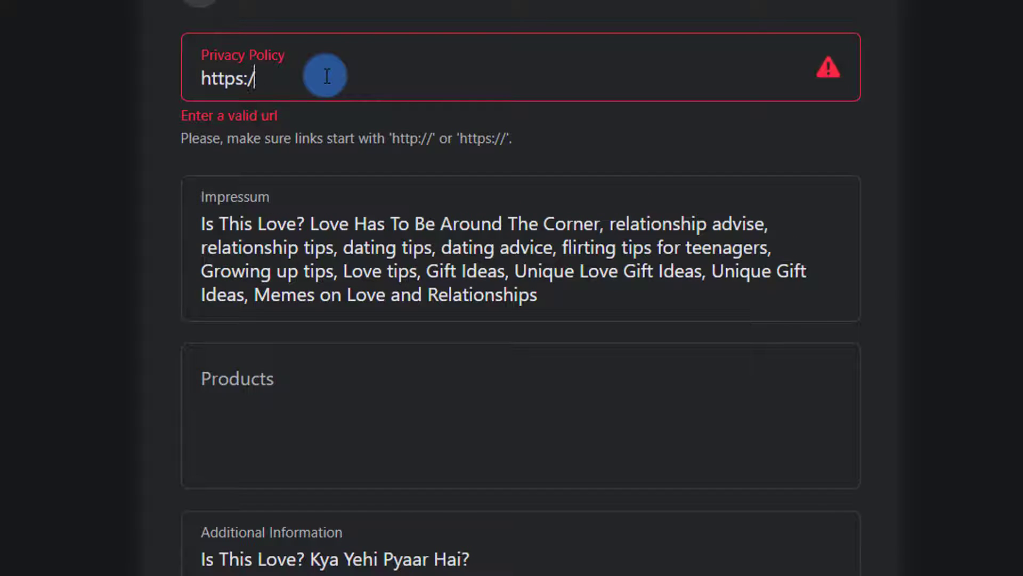
{"action": "type", "text": "/www.pickbestsellers.com/privacy"}
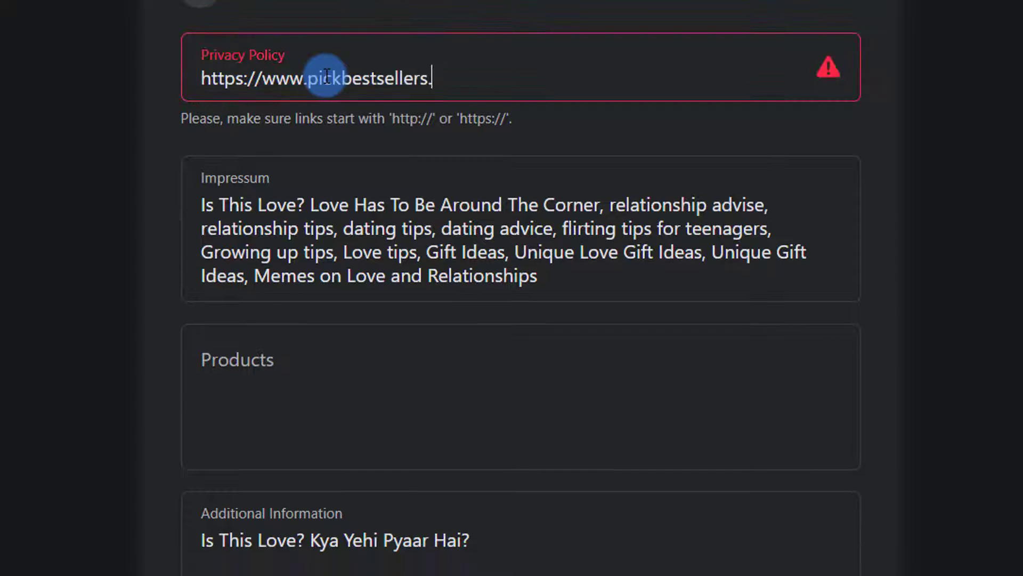
{"action": "key", "text": "BackSpace"}
{"action": "key", "text": "BackSpace"}
{"action": "key", "text": "BackSpace"}
{"action": "key", "text": "BackSpace"}
{"action": "key", "text": "BackSpace"}
{"action": "key", "text": "BackSpace"}
{"action": "key", "text": "BackSpace"}
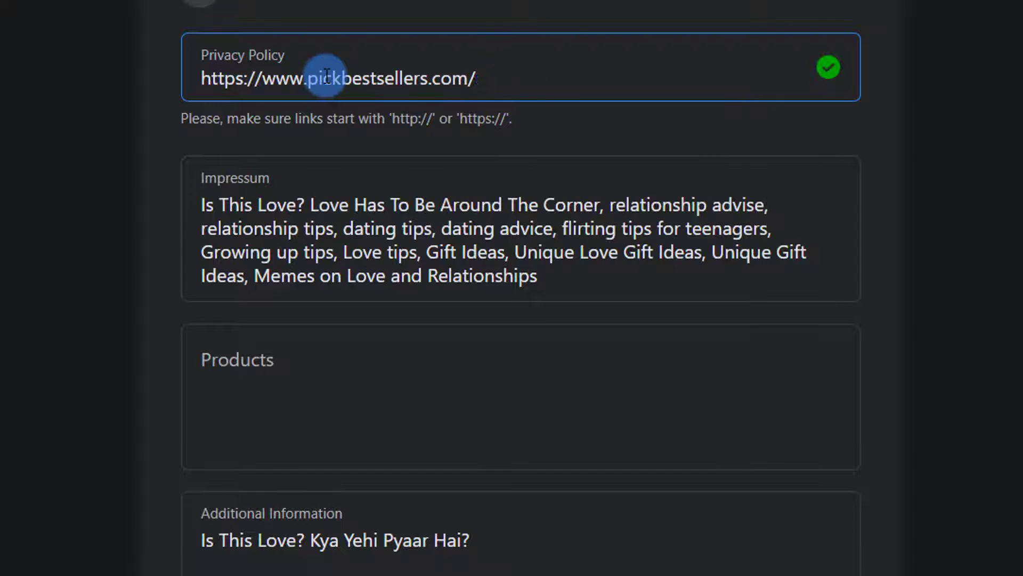
{"action": "type", "text": "about"}
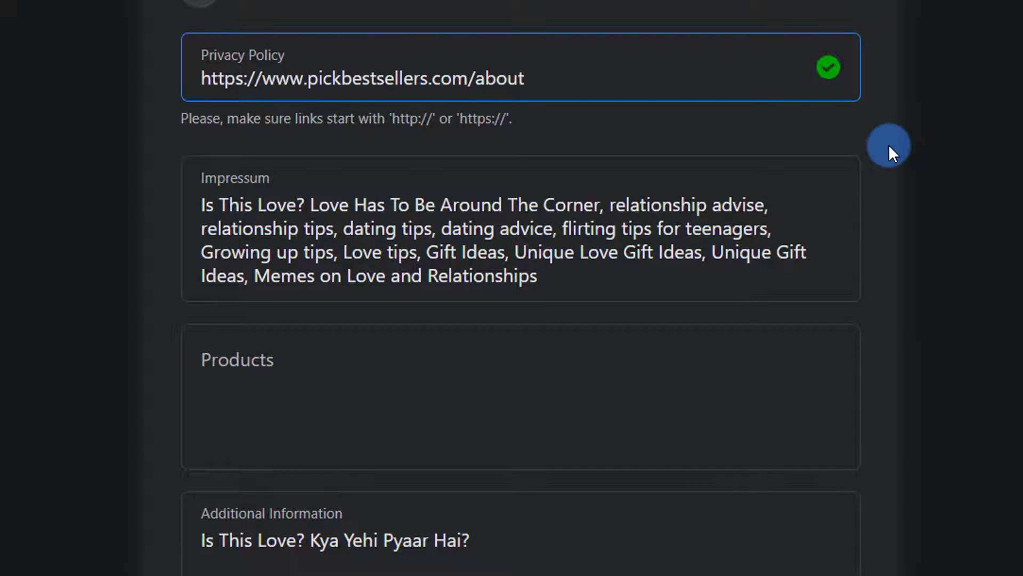
{"action": "left_click", "coordinate": [889, 146]}
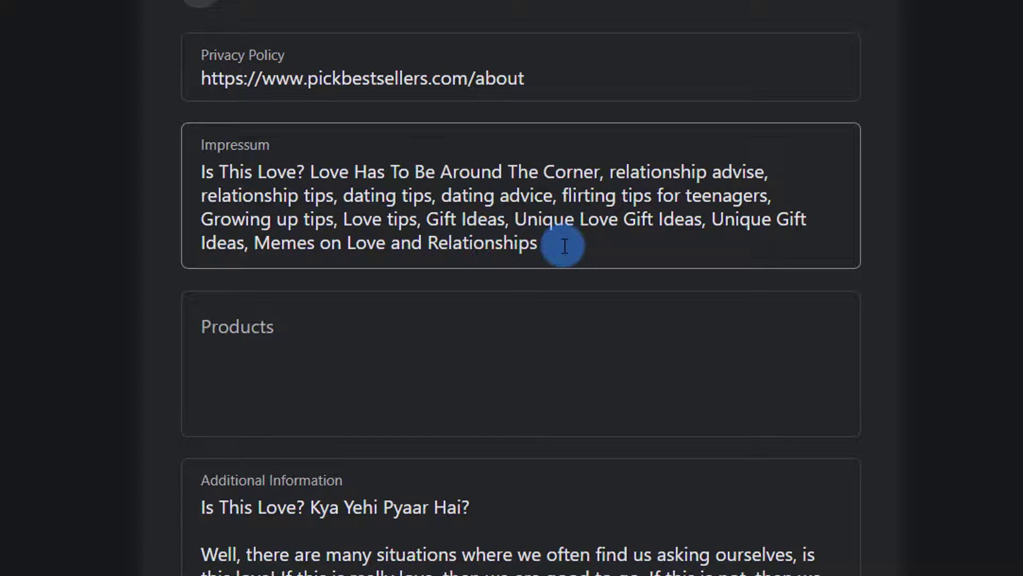
- Paste the Pick Bestsellers review-site description over the old Impressum text
{"action": "left_click_drag", "start_coordinate": [565, 245], "coordinate": [193, 174]}
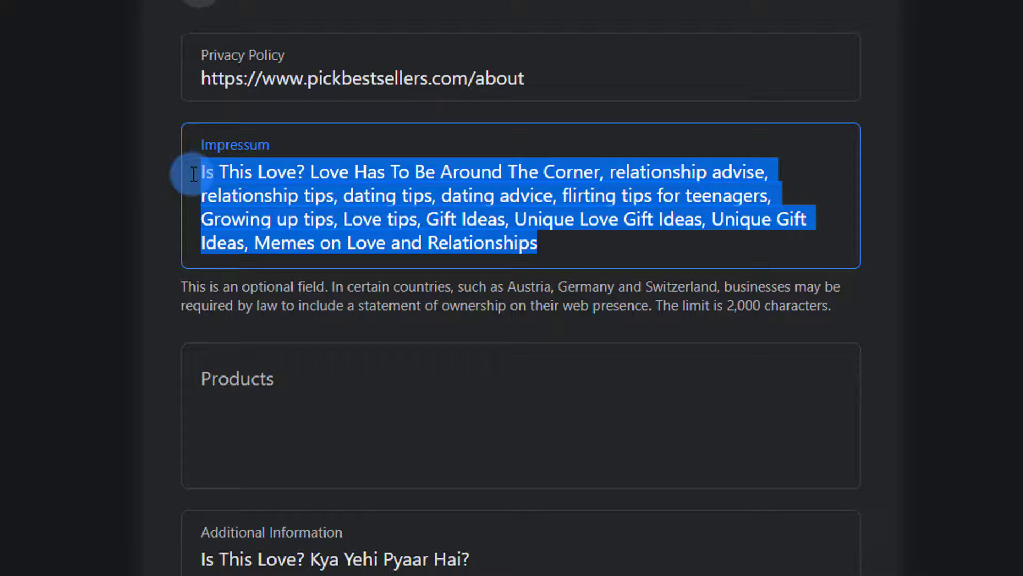
{"action": "key", "text": "ctrl+v"}
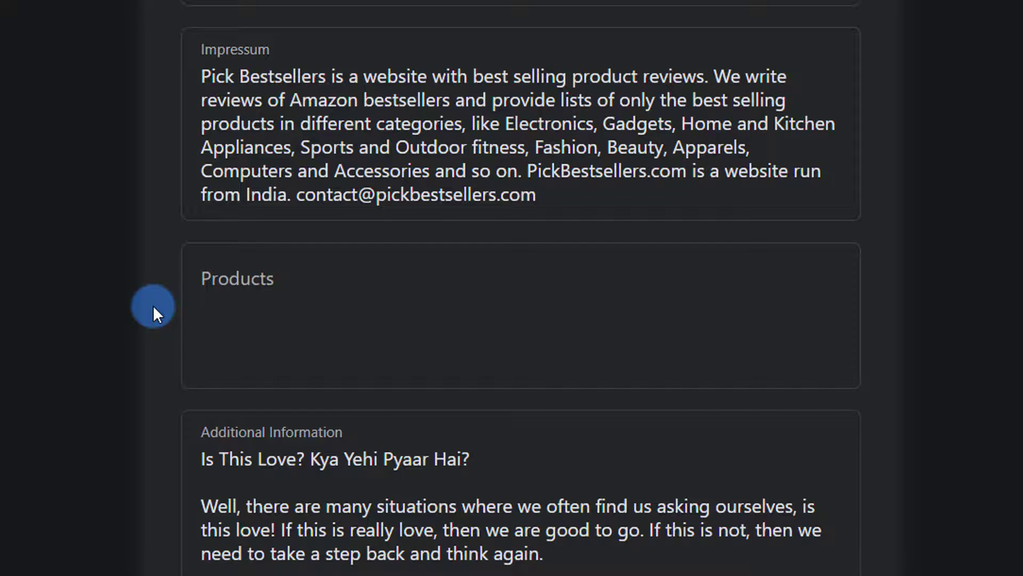
{"action": "left_click", "coordinate": [257, 327]}
{"action": "type", "text": "Best Selling Products, Product Reviews, Online Shopping, Best Selling Product Reviews, Pick Bestsellers, Amazon Bestsellers, Bestsellers"}
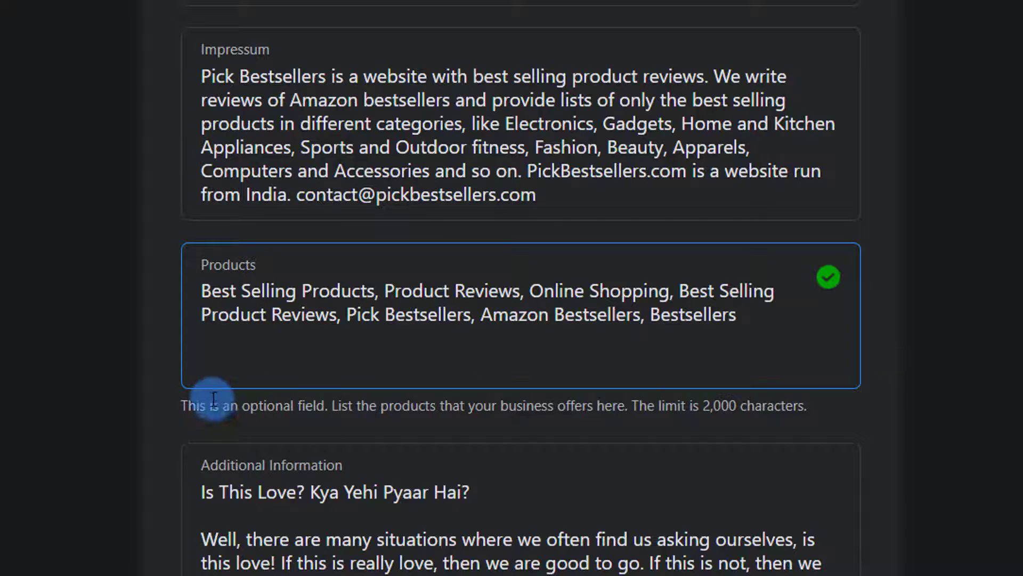
{"action": "left_click", "coordinate": [897, 371]}
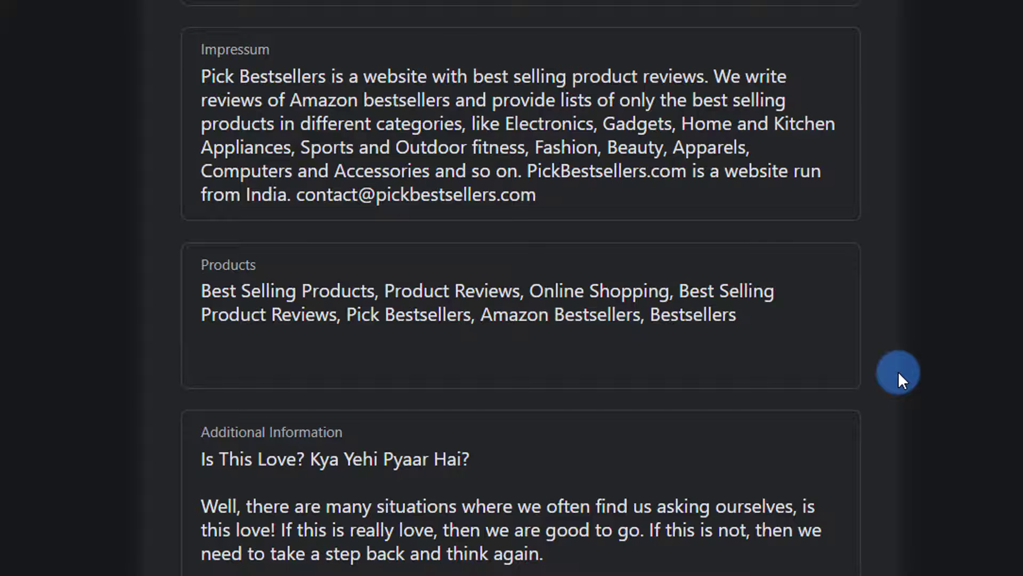
{"action": "scroll", "coordinate": [898, 371], "scroll_direction": "down", "scroll_amount": 3}
{"action": "scroll", "coordinate": [897, 371], "scroll_direction": "down", "scroll_amount": 4}
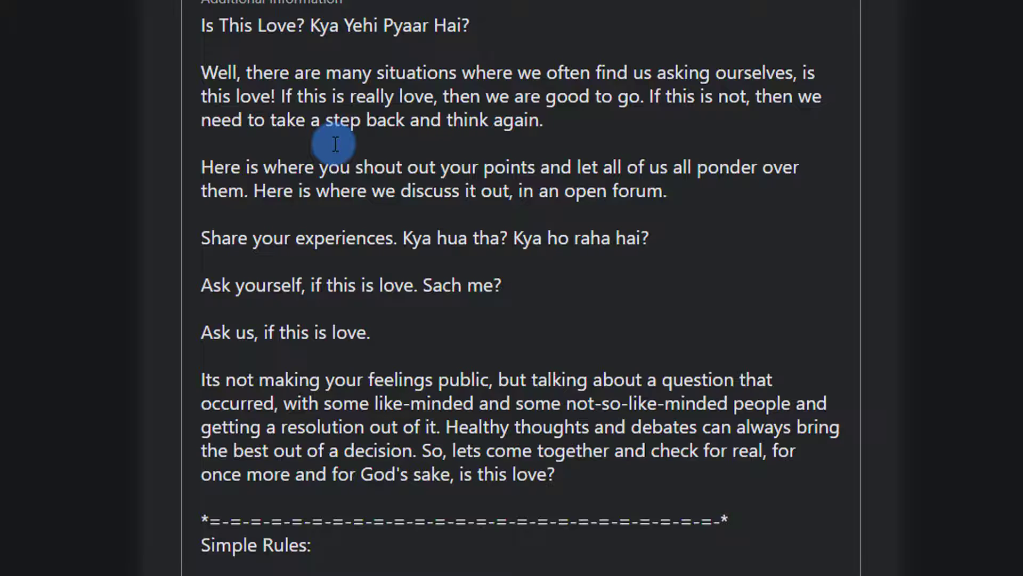
- Replace the old Additional Information with the Pick Bestsellers description and tighten the *GET DEALS* heading
{"action": "left_click", "coordinate": [335, 143]}
{"action": "key", "text": "ctrl+a"}
{"action": "key", "text": "ctrl+v"}
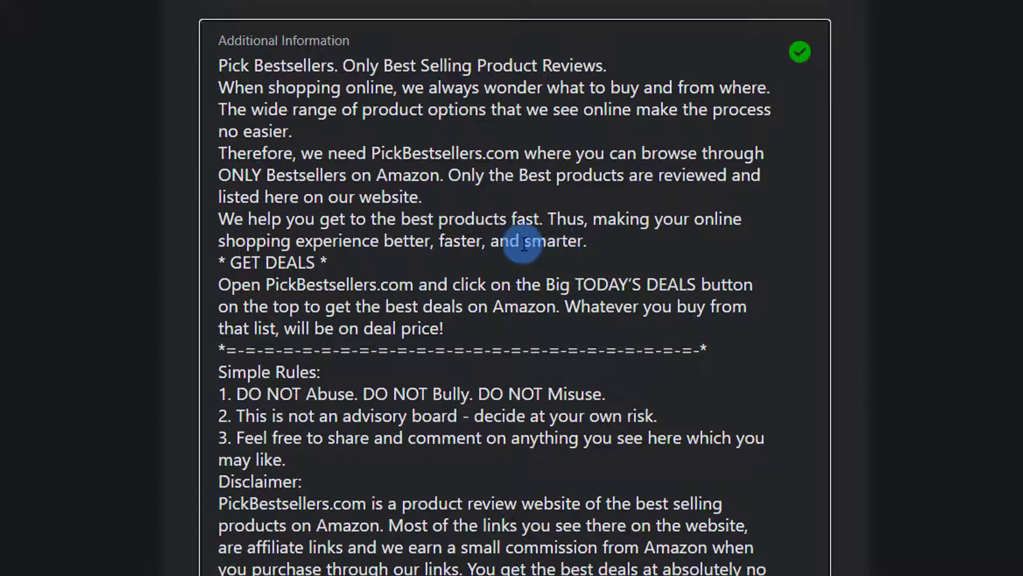
{"action": "left_click", "coordinate": [320, 258]}
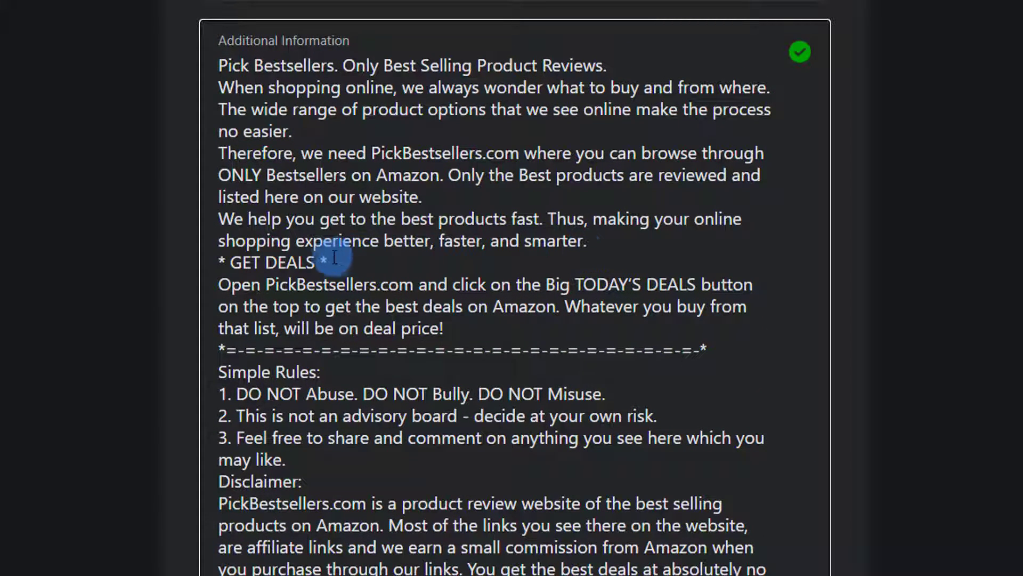
{"action": "key", "text": "BackSpace"}
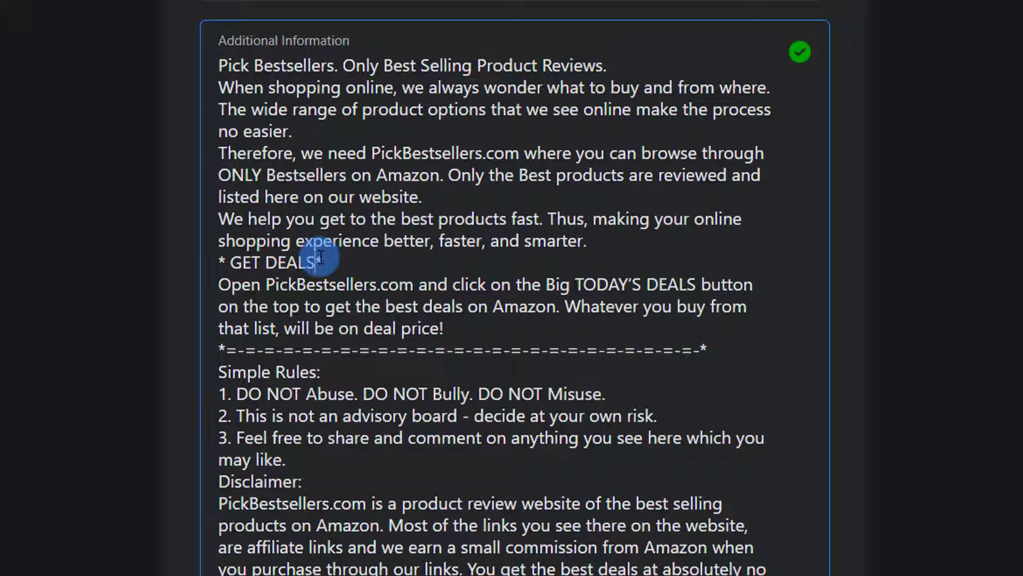
{"action": "key", "text": "Left"}
{"action": "key", "text": "Left"}
{"action": "key", "text": "Left"}
{"action": "key", "text": "Left"}
{"action": "key", "text": "Left"}
{"action": "key", "text": "Left"}
{"action": "key", "text": "Left"}
{"action": "key", "text": "Left"}
{"action": "key", "text": "Left"}
{"action": "key", "text": "Left"}
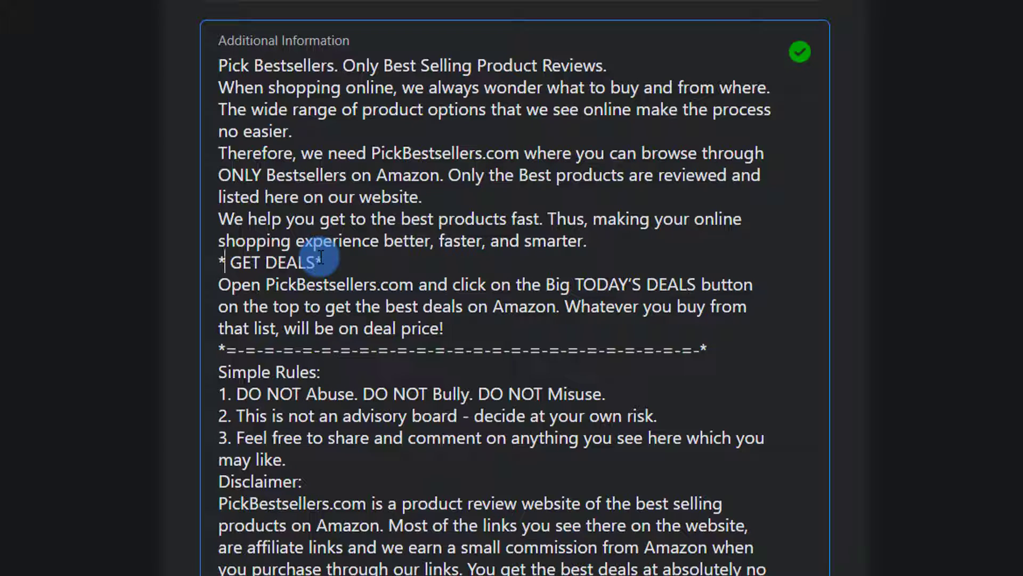
{"action": "key", "text": "Delete"}
- Add blank lines before the Open, separator, Simple Rules, Disclaimer and following paragraphs
{"action": "key", "text": "Down"}
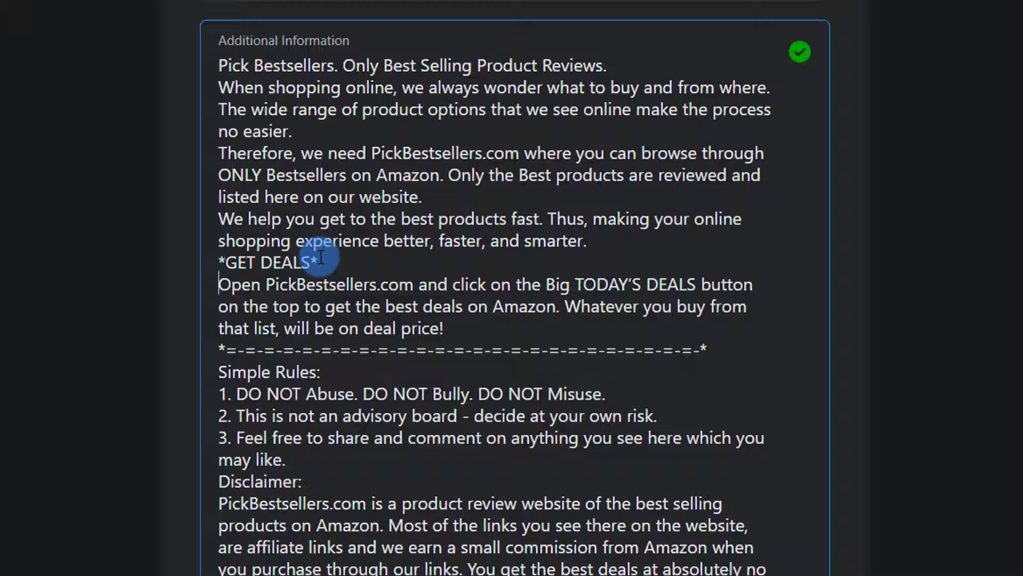
{"action": "key", "text": "Return"}
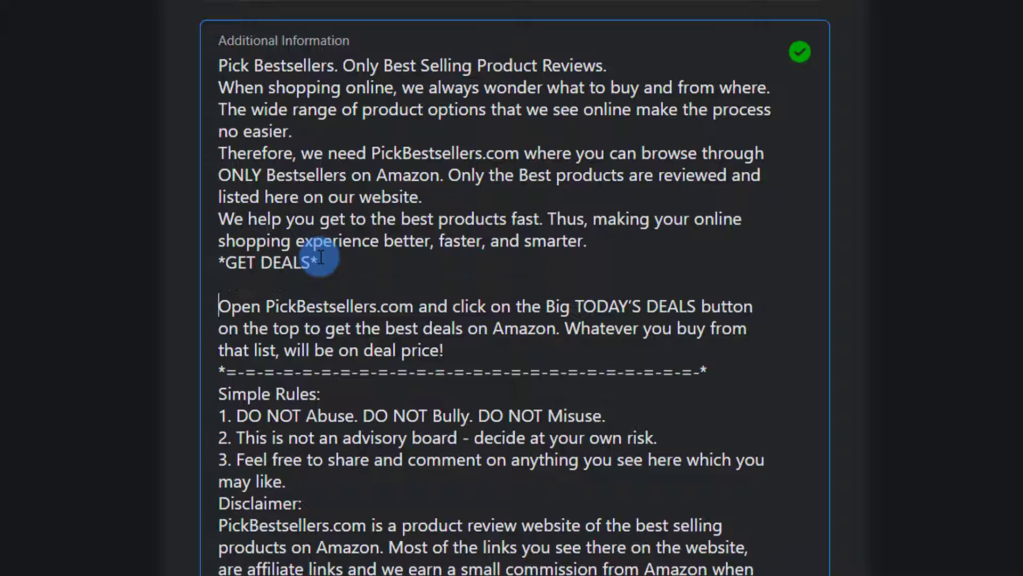
{"action": "key", "text": "Down"}
{"action": "key", "text": "Down"}
{"action": "key", "text": "Down"}
{"action": "key", "text": "Return"}
{"action": "key", "text": "Down"}
{"action": "key", "text": "Return"}
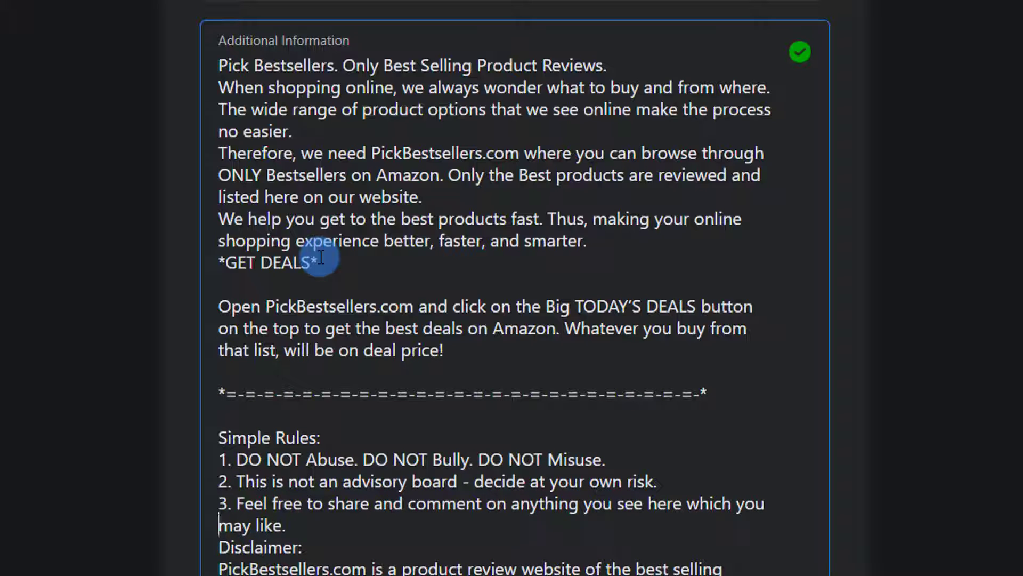
{"action": "key", "text": "Return"}
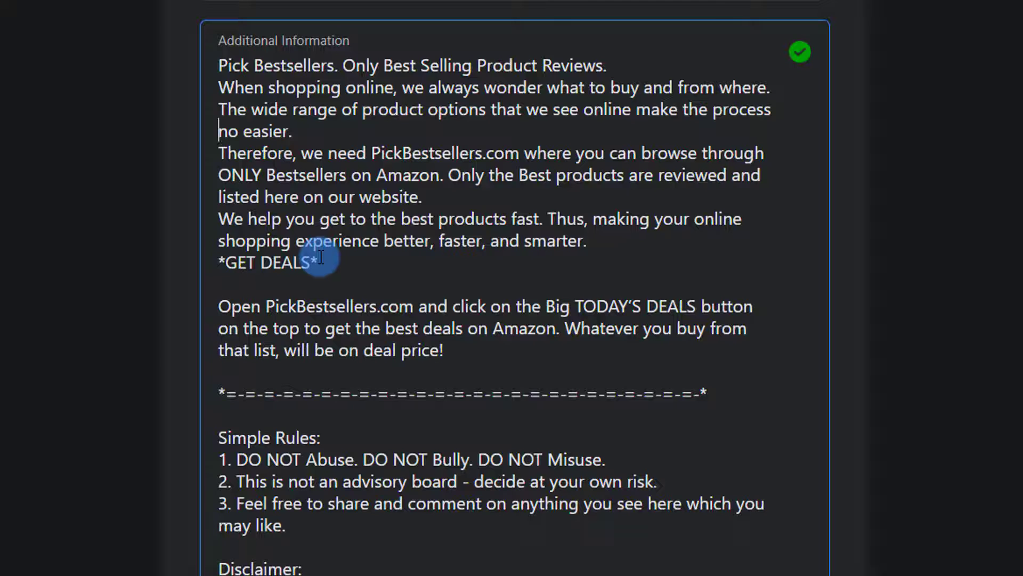
{"action": "key", "text": "Return"}
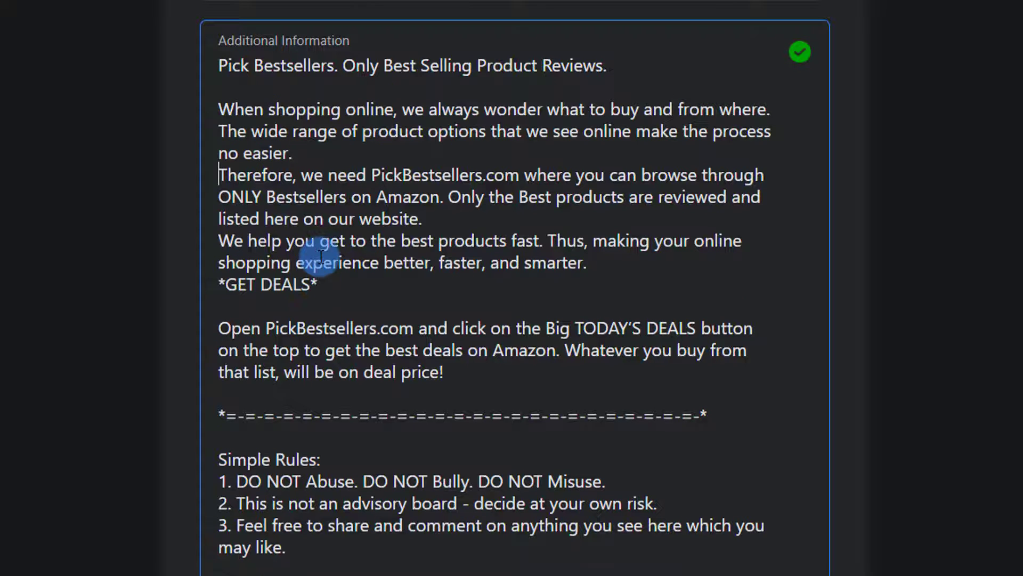
{"action": "key", "text": "Return"}
{"action": "key", "text": "Return"}
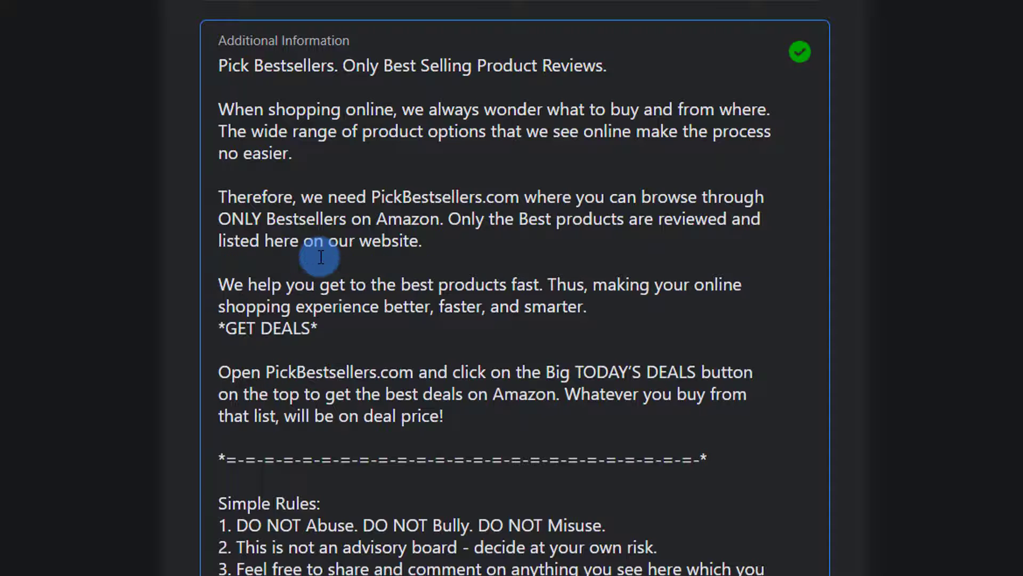
{"action": "key", "text": "Return"}
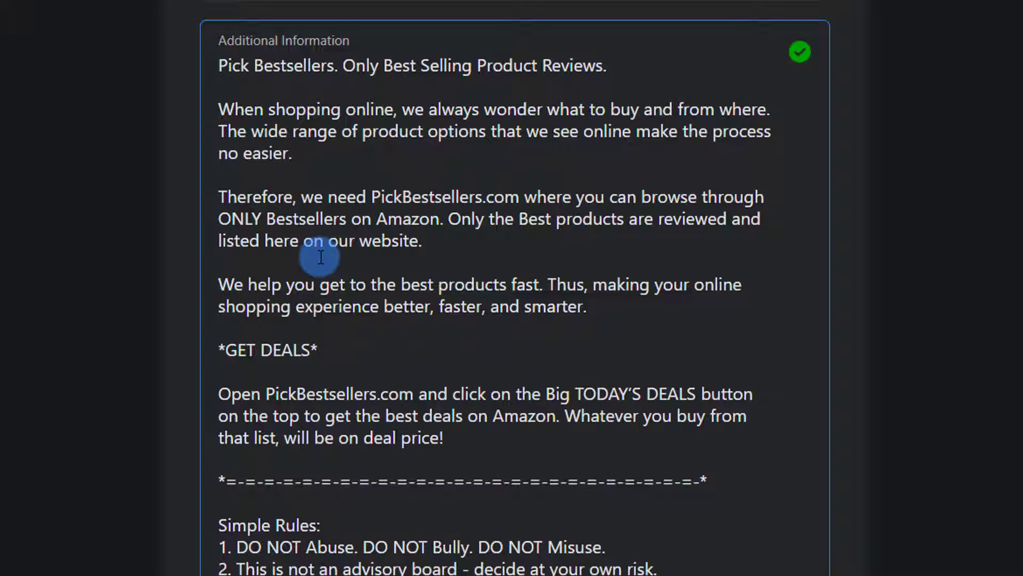
{"action": "scroll", "coordinate": [571, 482], "scroll_direction": "down", "scroll_amount": 4}
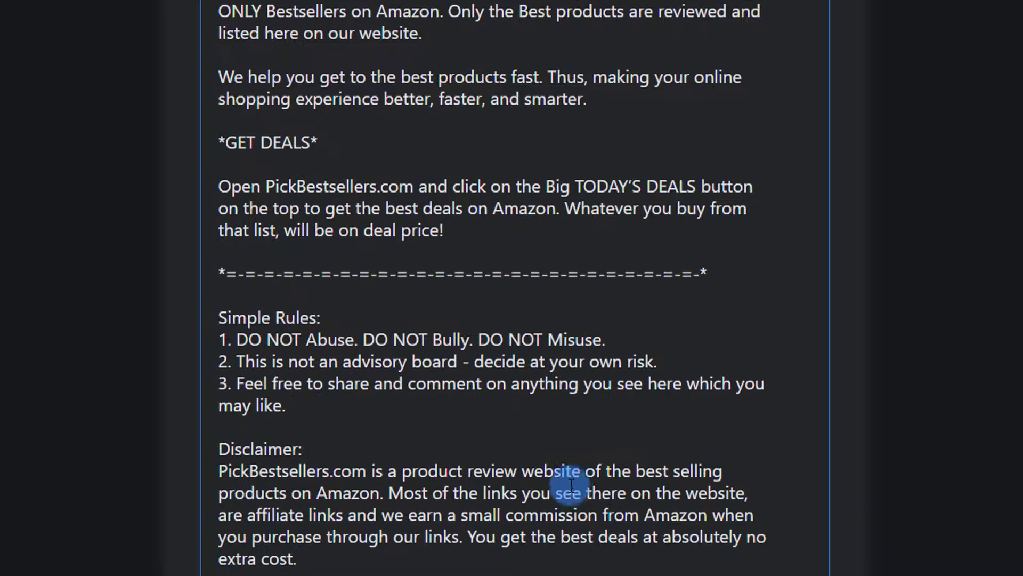
{"action": "scroll", "coordinate": [571, 484], "scroll_direction": "up", "scroll_amount": 6}
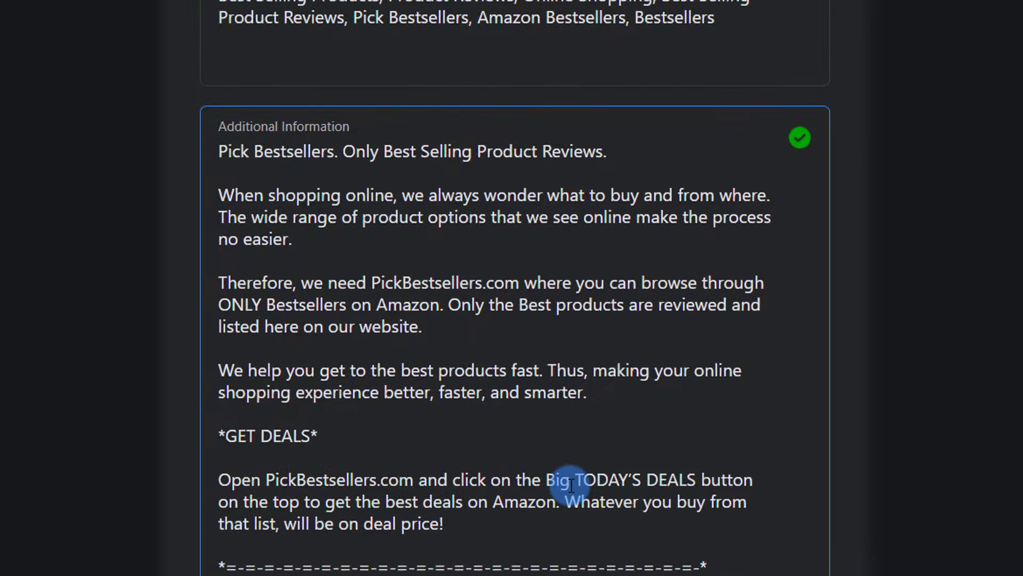
{"action": "scroll", "coordinate": [457, 407], "scroll_direction": "down", "scroll_amount": 5}
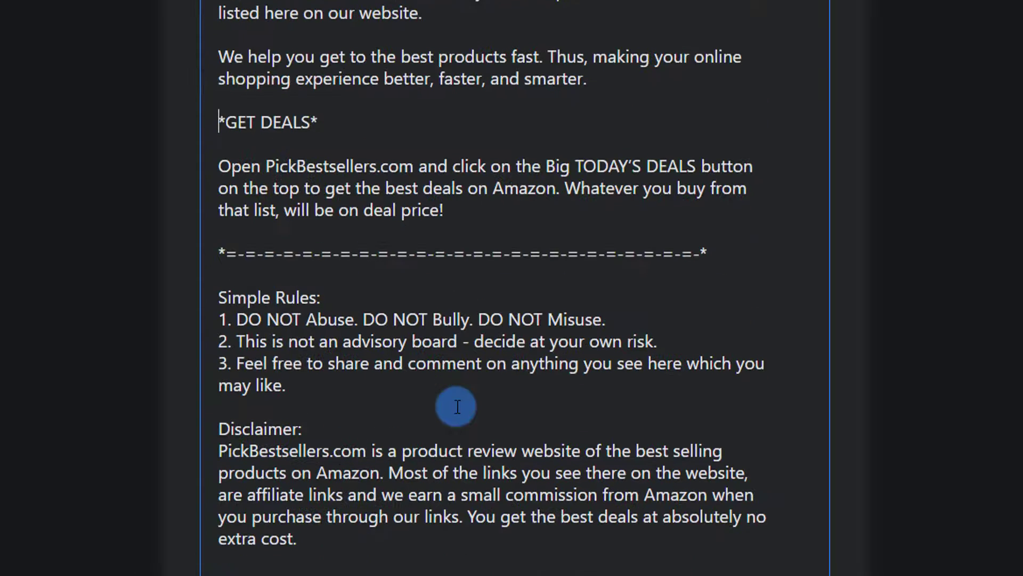
{"action": "scroll", "coordinate": [457, 407], "scroll_direction": "down", "scroll_amount": 6}
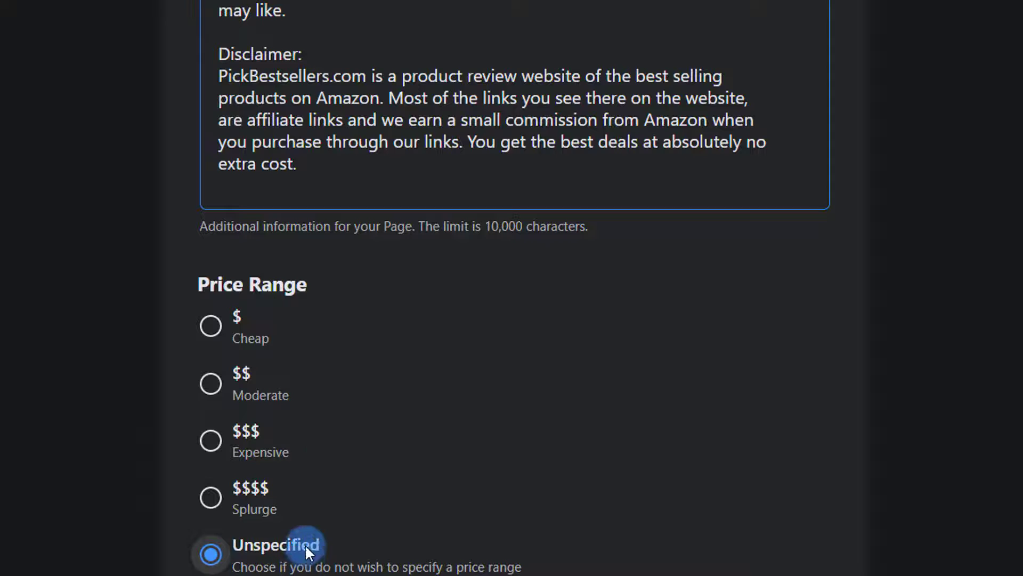
- Leave the description box and choose $$ Moderate as the Price Range
{"action": "left_click", "coordinate": [211, 384]}
{"action": "left_click", "coordinate": [211, 358]}
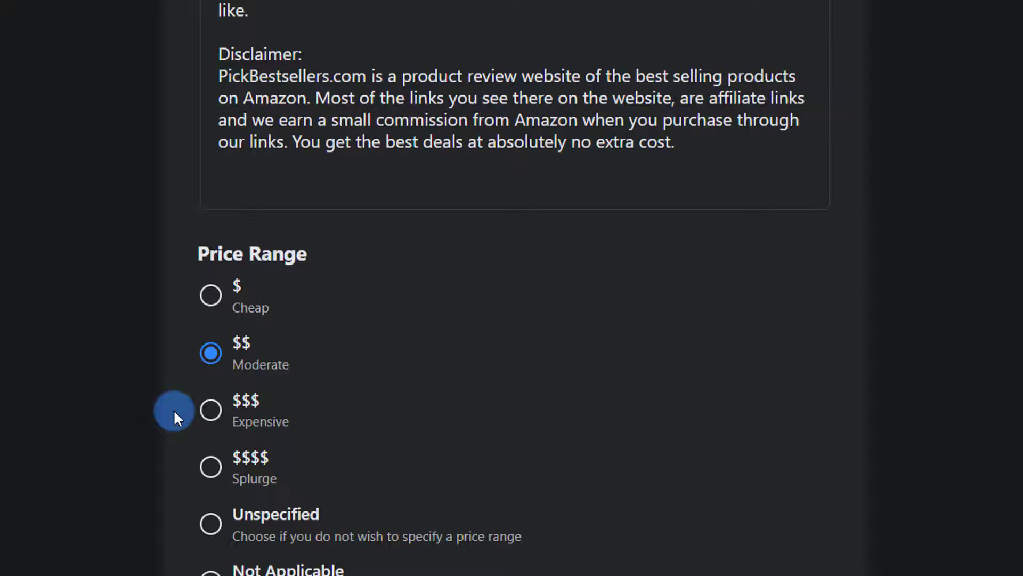
{"action": "scroll", "coordinate": [174, 408], "scroll_direction": "down", "scroll_amount": 2}
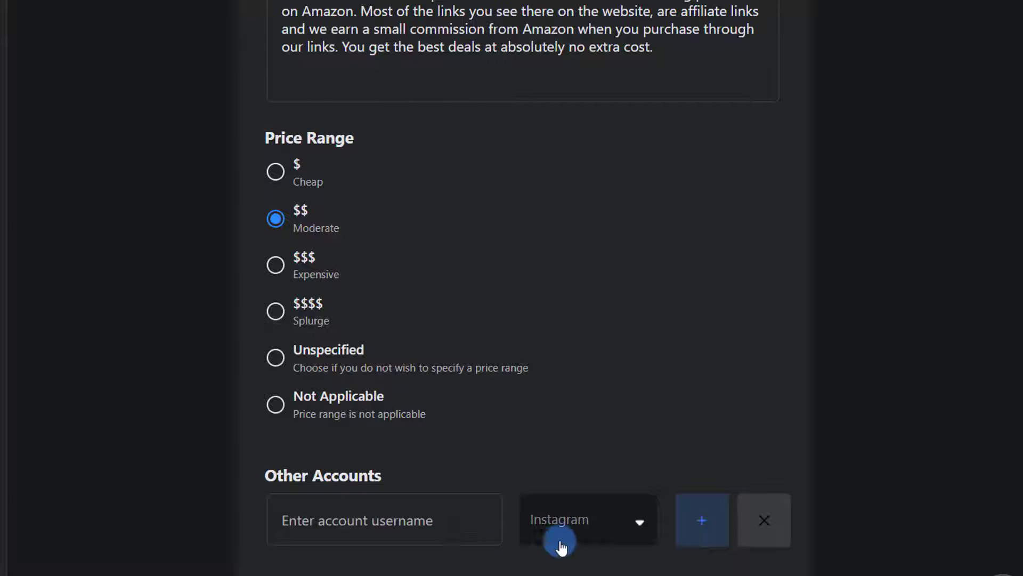
- Pick YouTube as the Other Accounts platform, enter the channel username and add it
{"action": "left_click", "coordinate": [640, 529]}
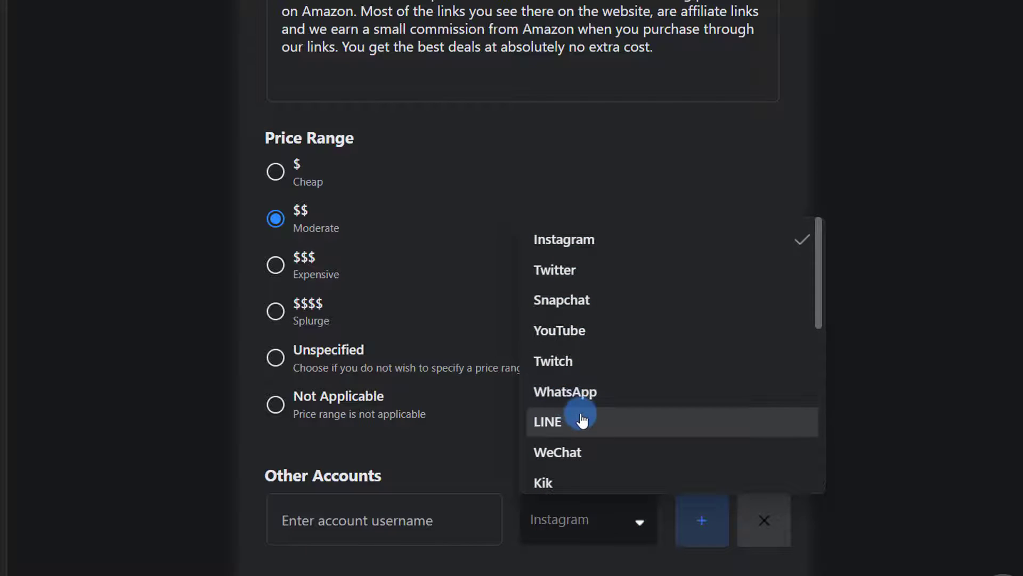
{"action": "scroll", "coordinate": [582, 418], "scroll_direction": "down", "scroll_amount": 1}
{"action": "scroll", "coordinate": [582, 419], "scroll_direction": "down", "scroll_amount": 5}
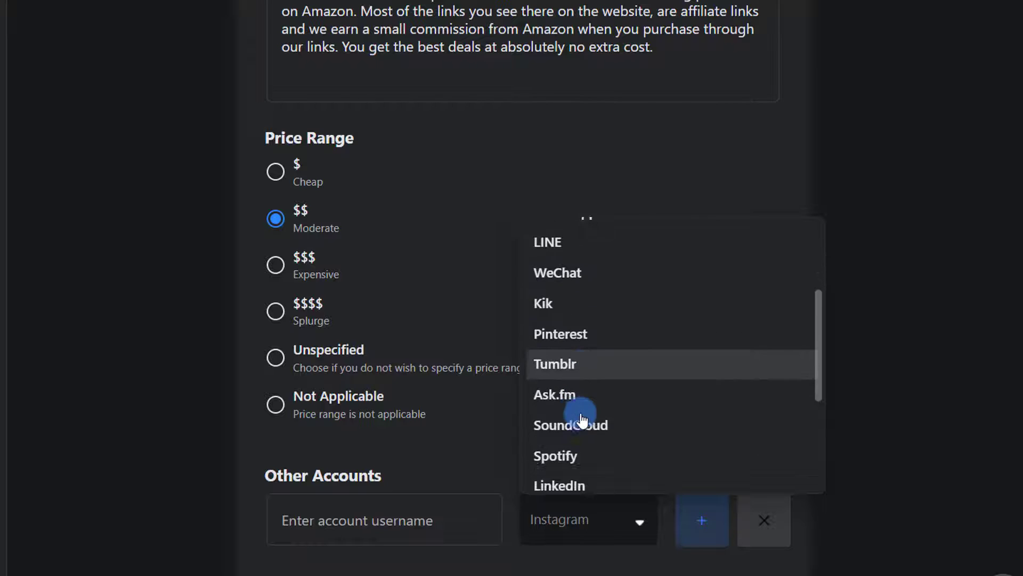
{"action": "scroll", "coordinate": [582, 419], "scroll_direction": "down", "scroll_amount": 3}
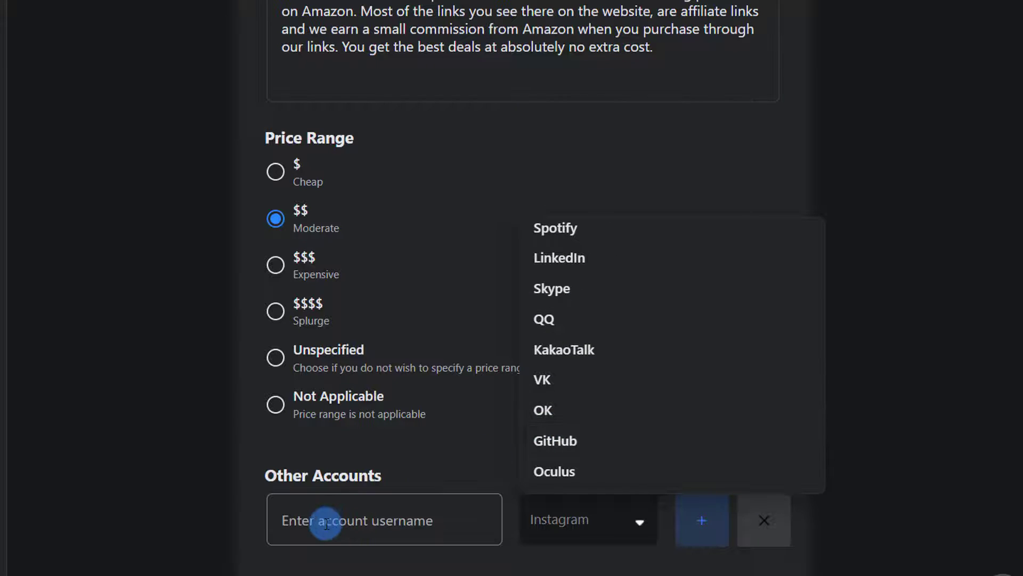
{"action": "scroll", "coordinate": [653, 300], "scroll_direction": "up", "scroll_amount": 7}
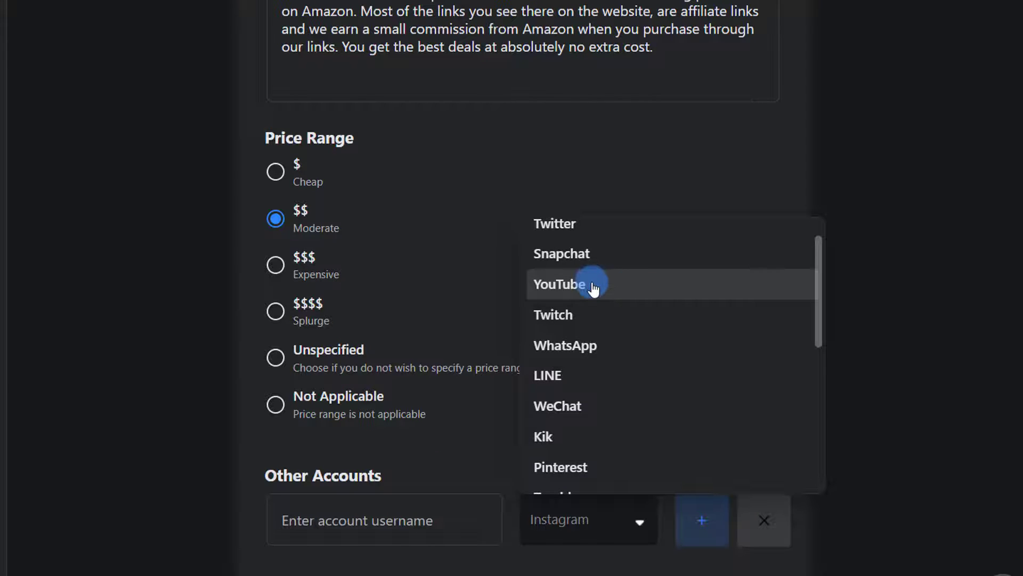
{"action": "left_click", "coordinate": [594, 288]}
{"action": "left_click", "coordinate": [360, 523]}
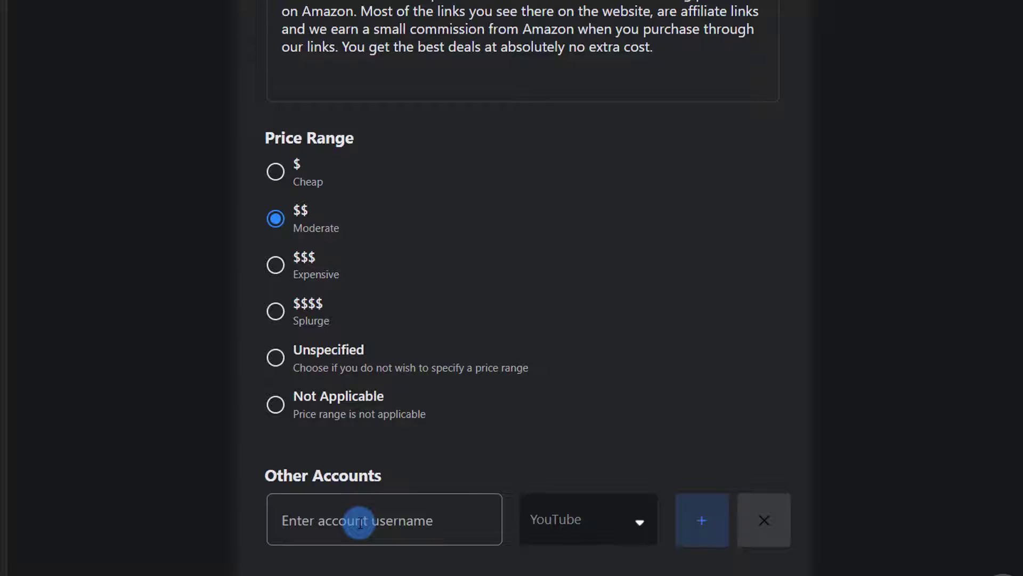
{"action": "left_click", "coordinate": [359, 522]}
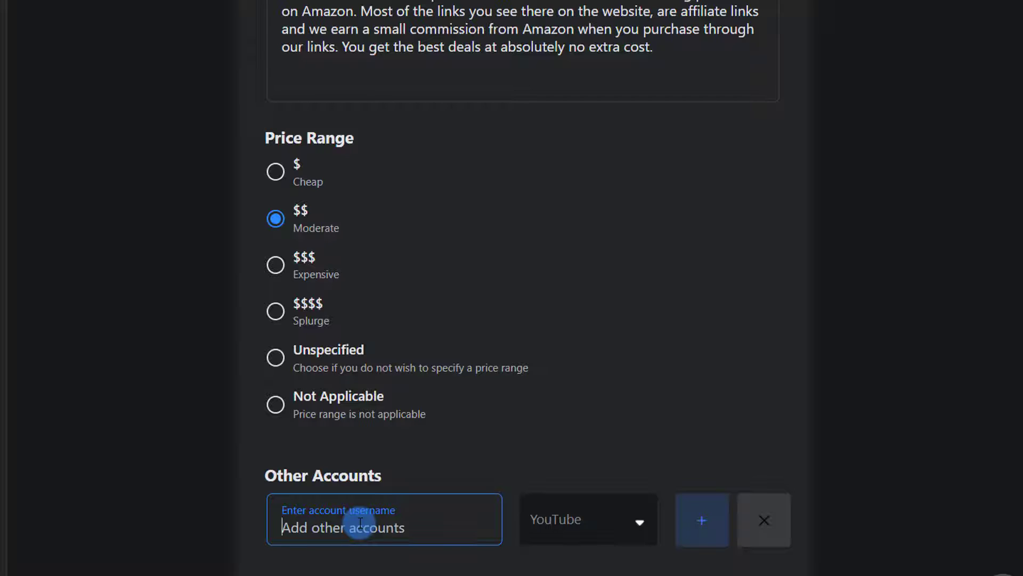
{"action": "type", "text": "TheIndianFreelancer"}
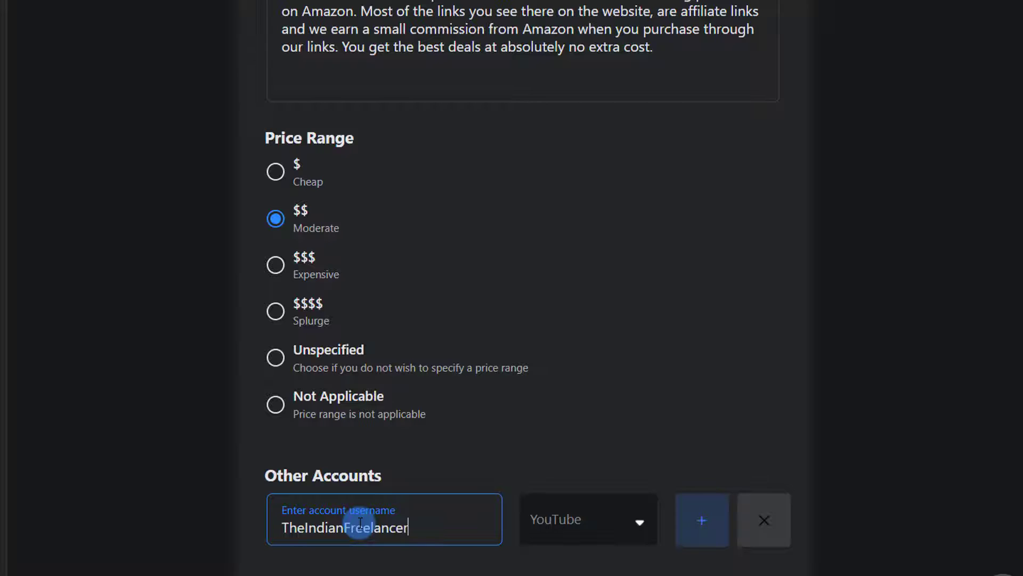
{"action": "left_click", "coordinate": [703, 527]}
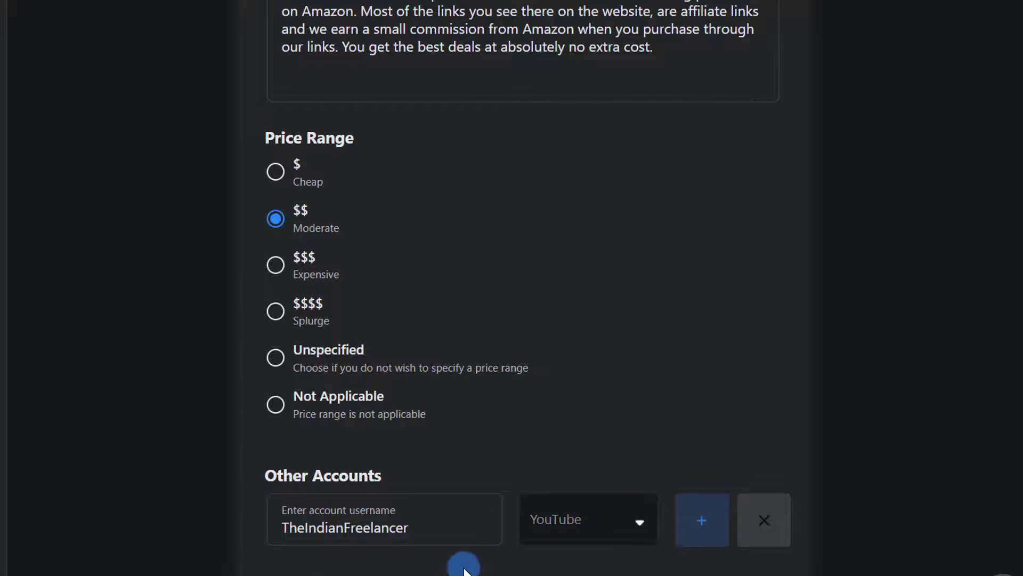
{"action": "scroll", "coordinate": [463, 567], "scroll_direction": "down", "scroll_amount": 1}
{"action": "scroll", "coordinate": [465, 569], "scroll_direction": "up", "scroll_amount": 1}
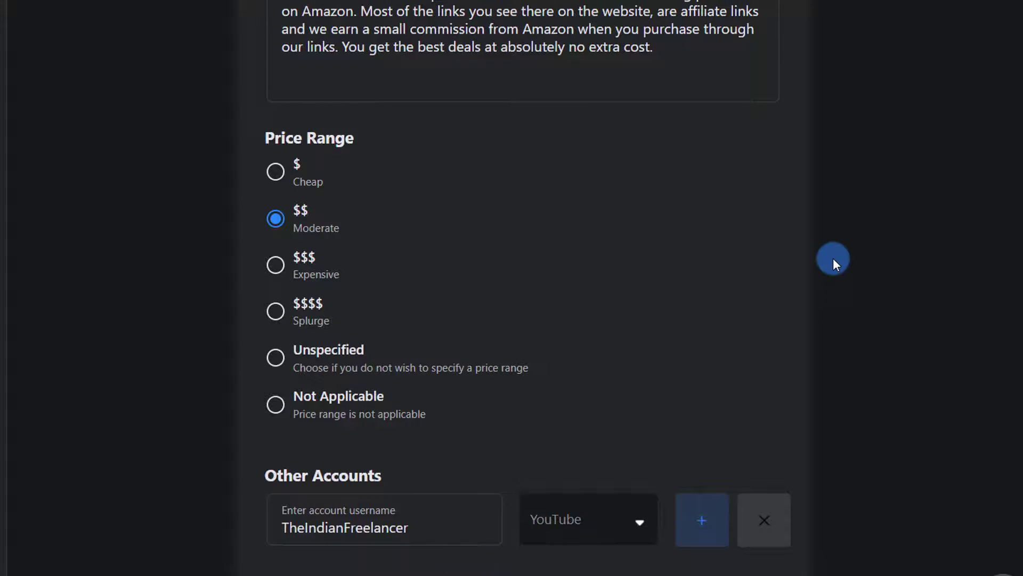
{"action": "scroll", "coordinate": [833, 261], "scroll_direction": "up", "scroll_amount": 10}
{"action": "scroll", "coordinate": [834, 261], "scroll_direction": "up", "scroll_amount": 20}
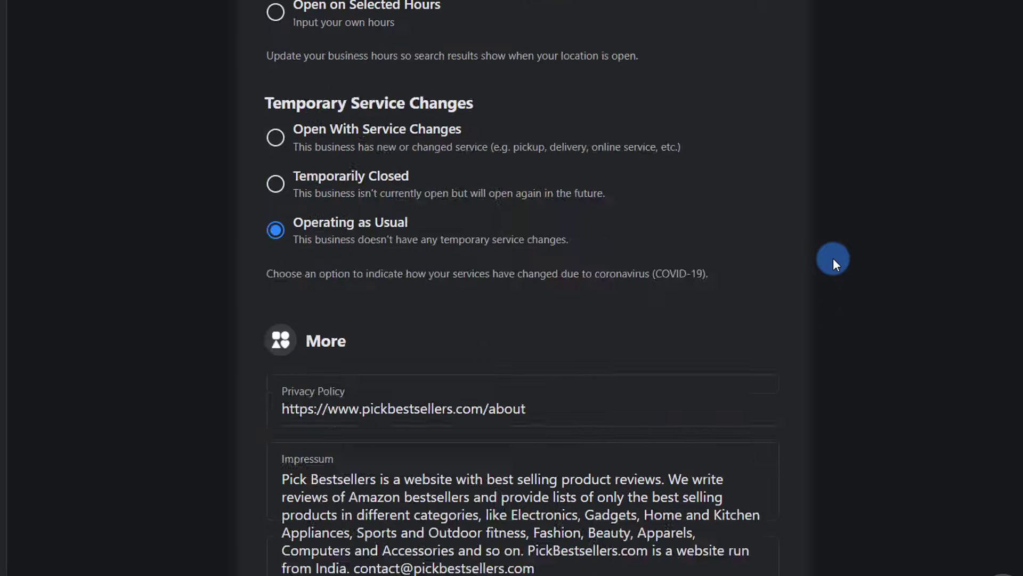
{"action": "scroll", "coordinate": [833, 258], "scroll_direction": "up", "scroll_amount": 15}
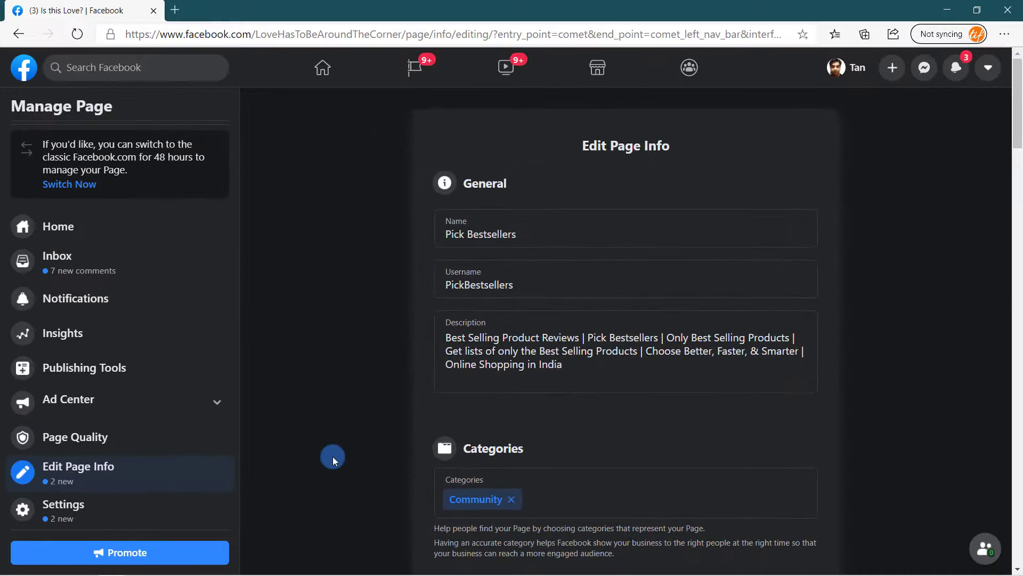
- Return to the Page settings address and show the notifications confirming the rename to Pick Bestsellers
{"action": "left_click", "coordinate": [59, 510]}
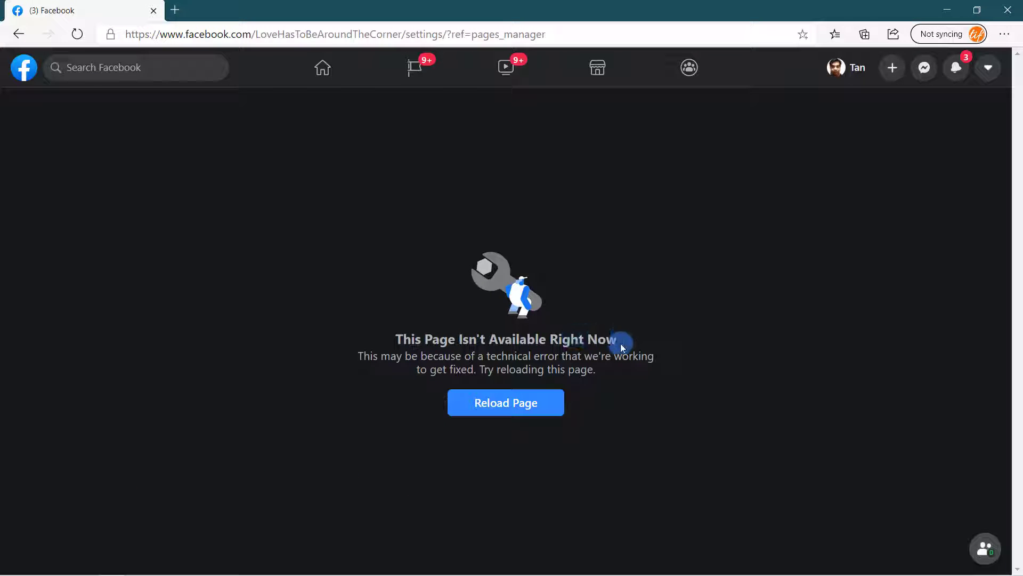
{"action": "left_click", "coordinate": [519, 413]}
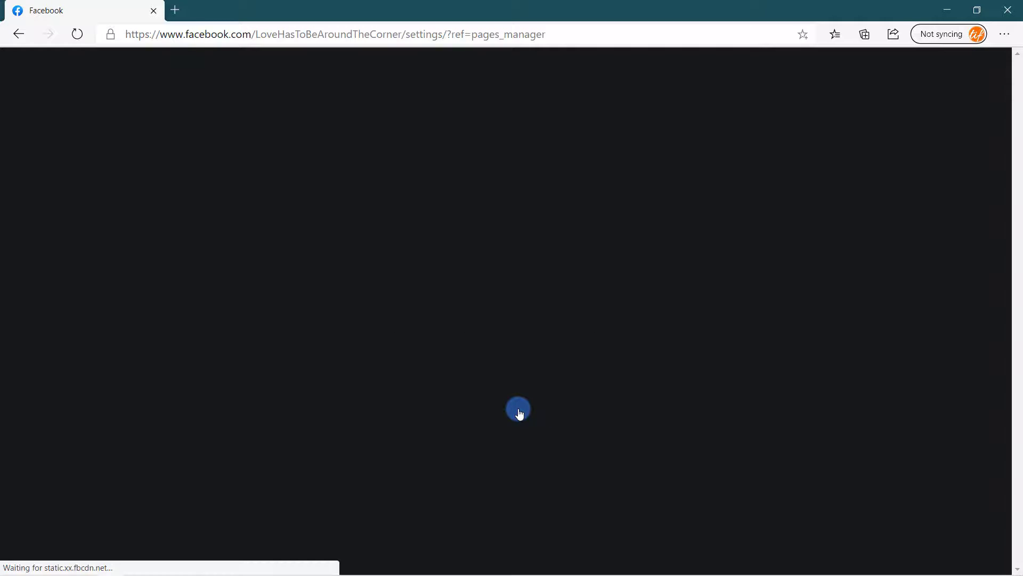
{"action": "left_click", "coordinate": [19, 34]}
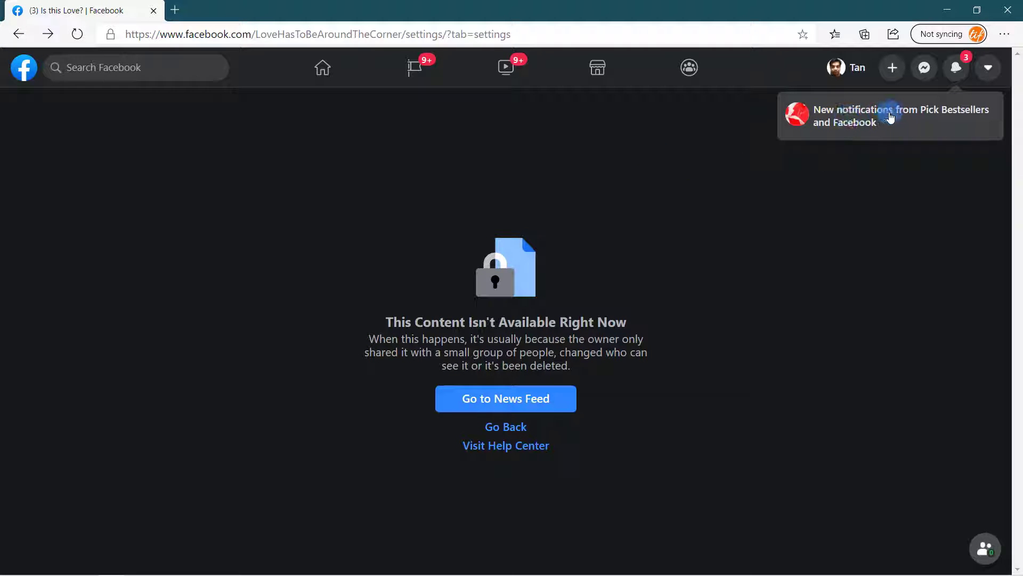
{"action": "left_click", "coordinate": [850, 119]}
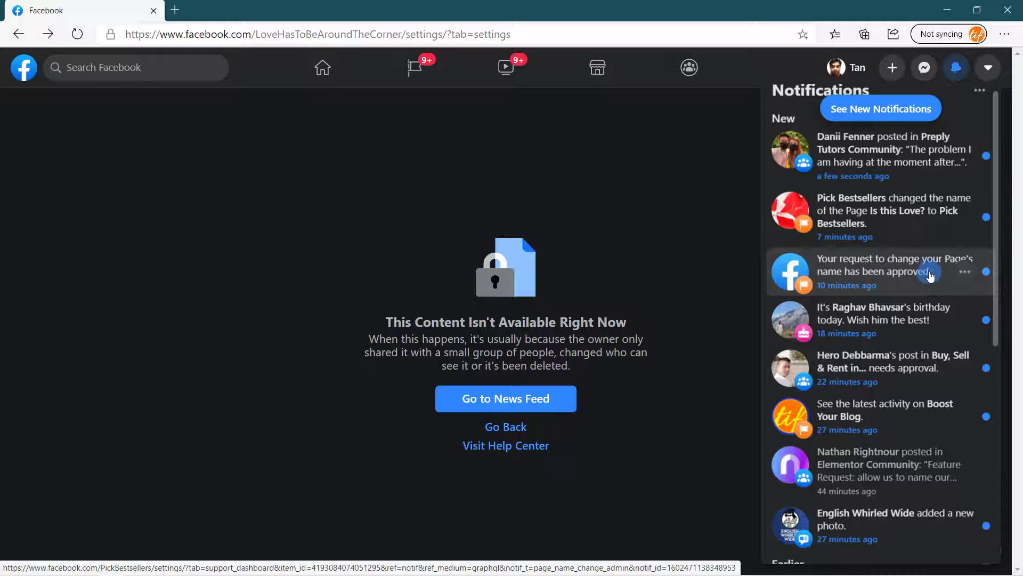
- Load the Pick Bestsellers Page from its name-change notification and scroll up to the cover
{"action": "left_click", "coordinate": [817, 265]}
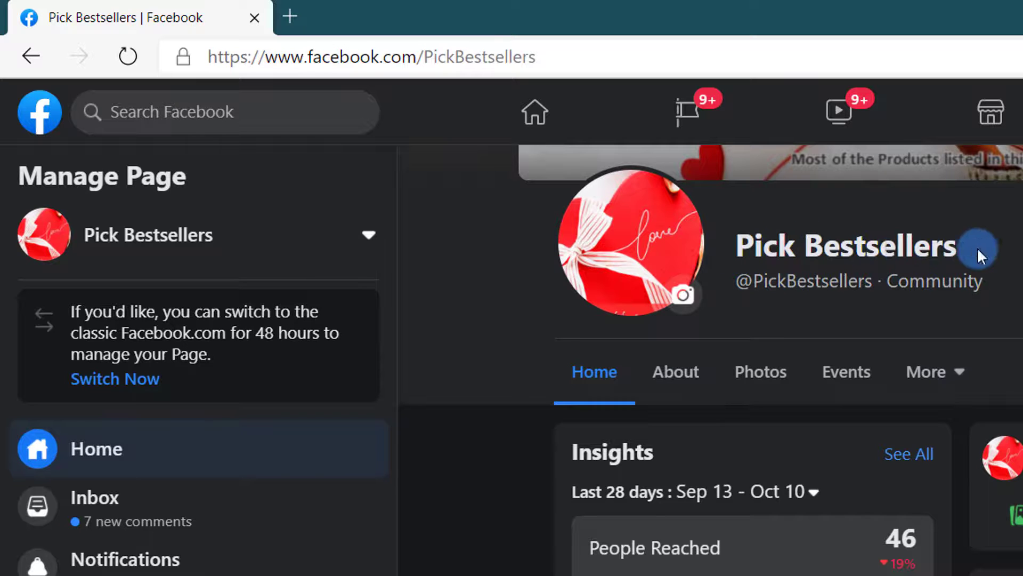
{"action": "mouse_move", "coordinate": [777, 276]}
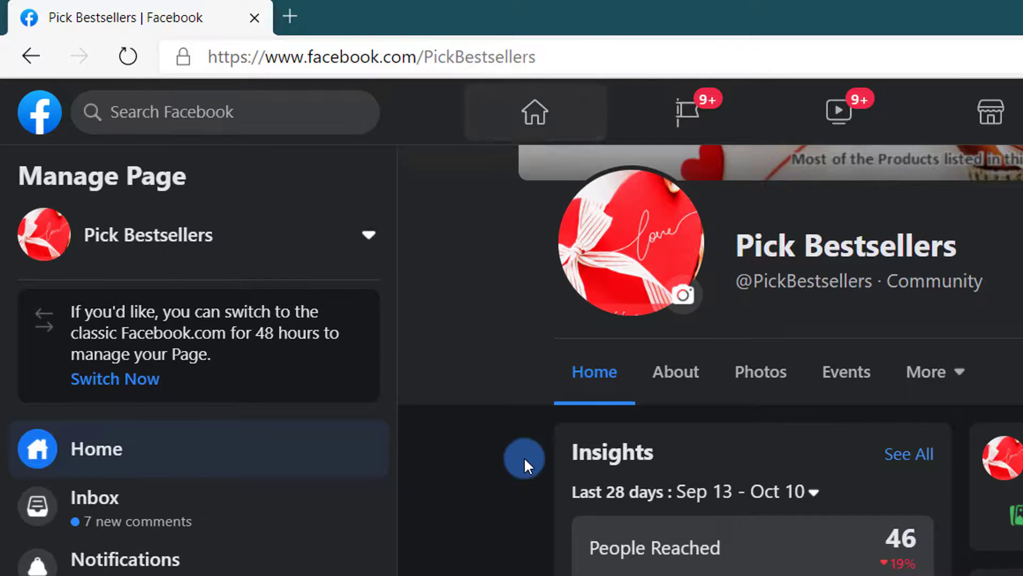
{"action": "scroll", "coordinate": [523, 456], "scroll_direction": "up", "scroll_amount": 5}
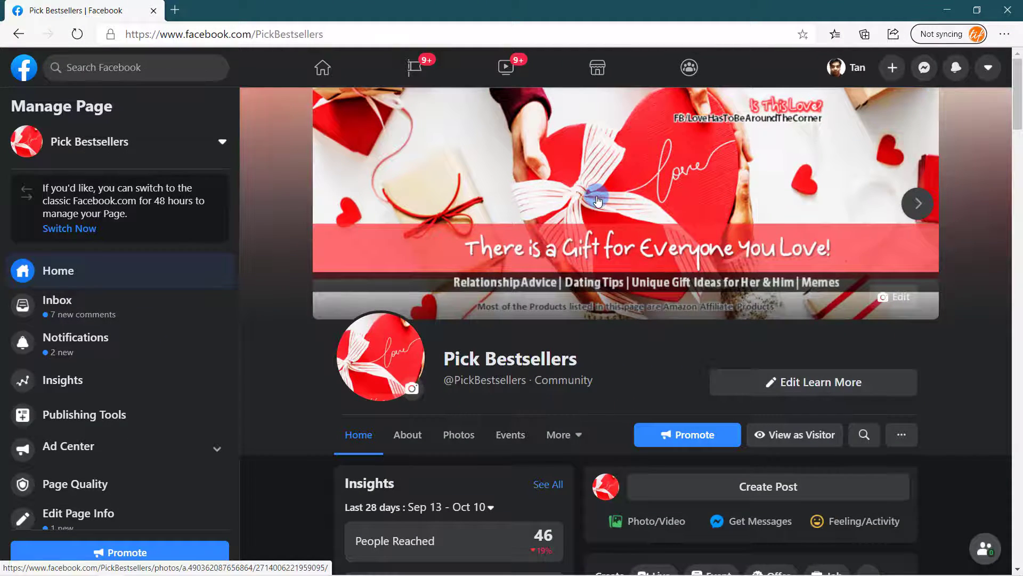
- Upload Pick Bestsellers.png from the _Social Media folder as the new profile picture
{"action": "left_click", "coordinate": [413, 393]}
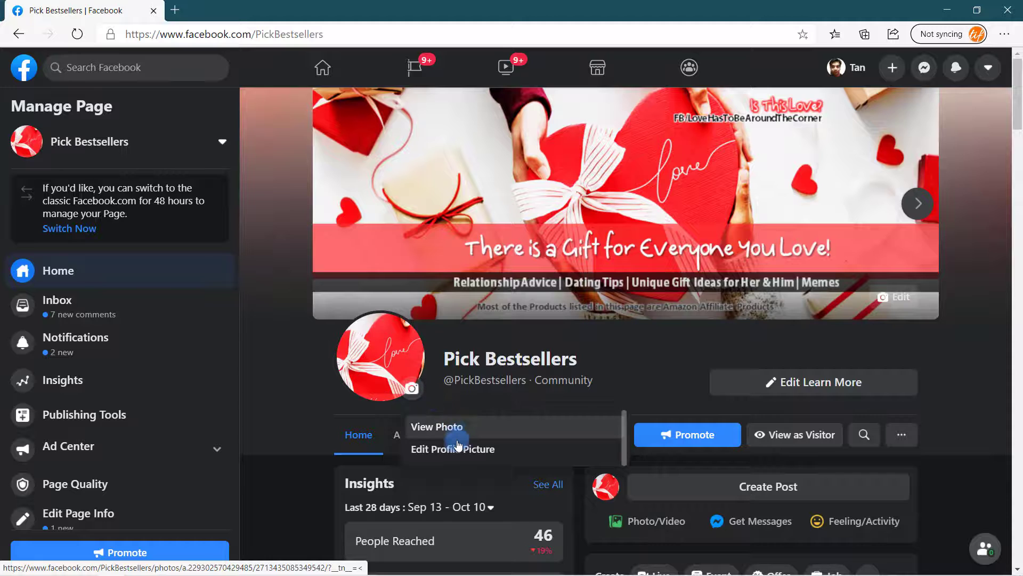
{"action": "left_click", "coordinate": [457, 450]}
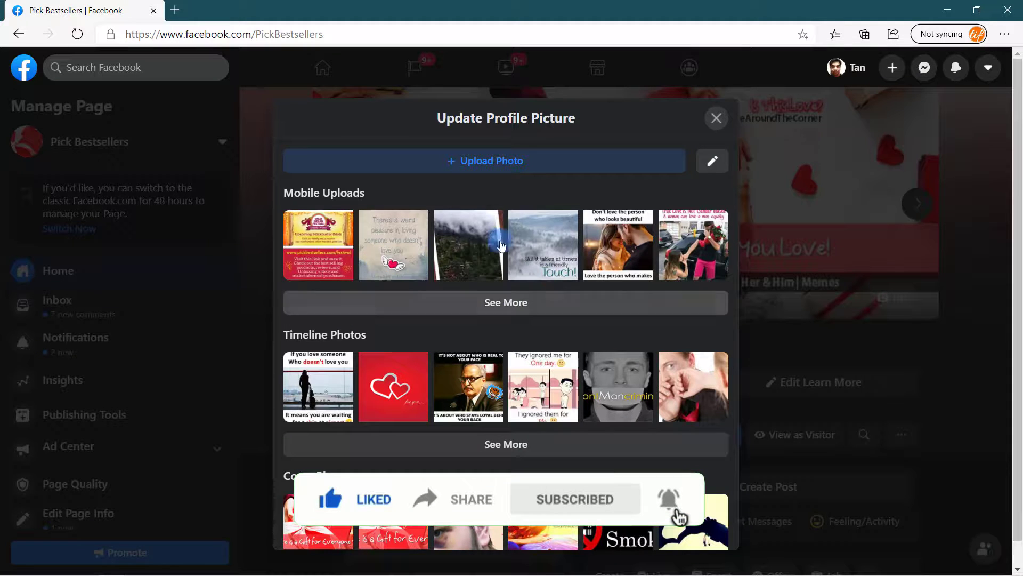
{"action": "scroll", "coordinate": [564, 399], "scroll_direction": "down", "scroll_amount": 4}
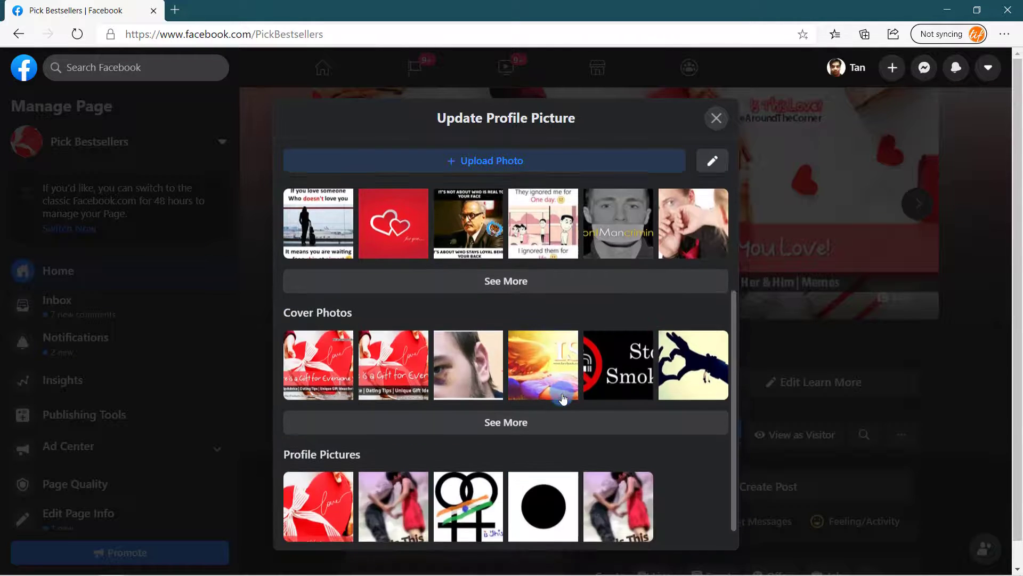
{"action": "scroll", "coordinate": [563, 399], "scroll_direction": "up", "scroll_amount": 4}
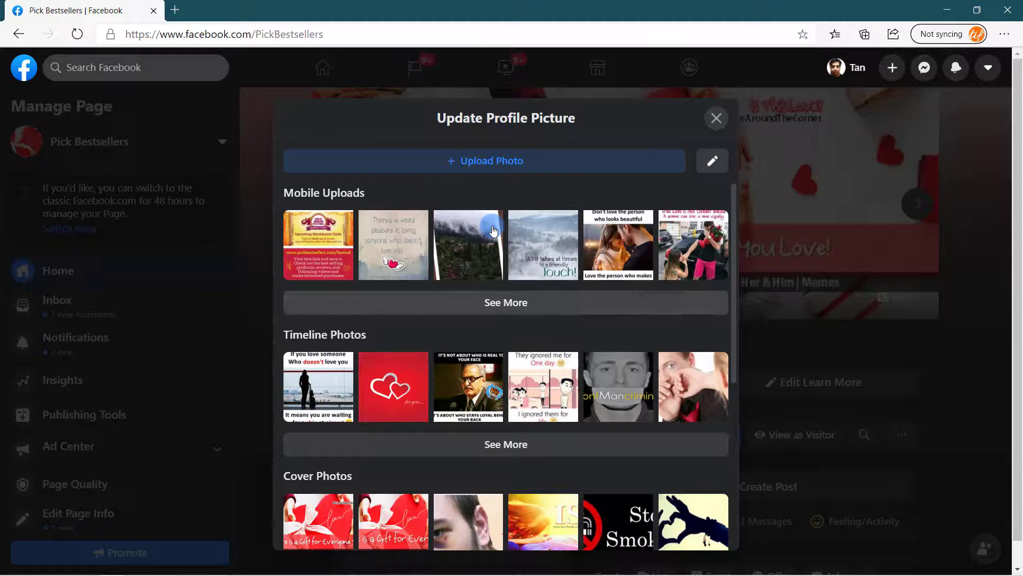
{"action": "left_click", "coordinate": [493, 161]}
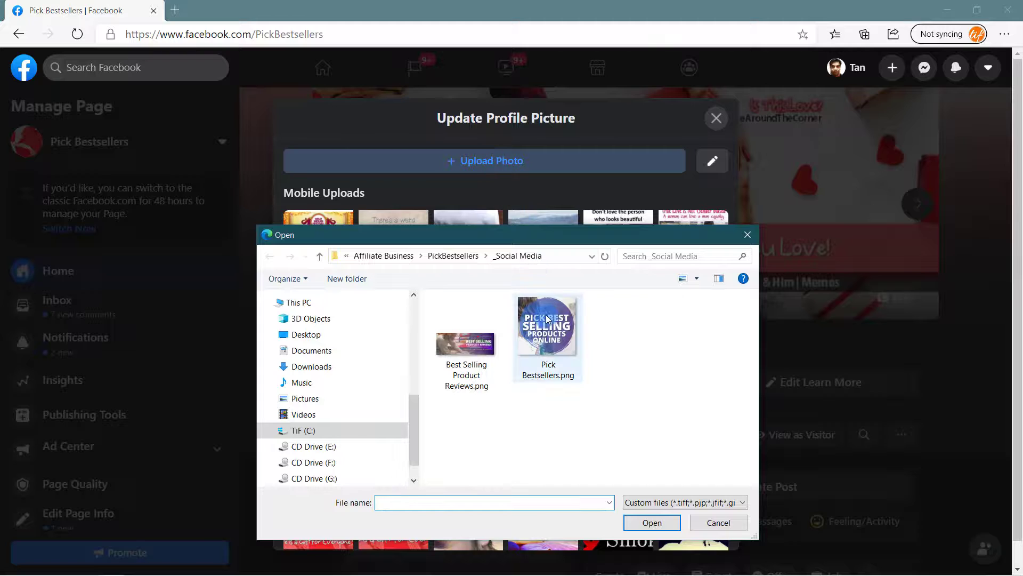
{"action": "left_click", "coordinate": [547, 320]}
{"action": "left_click", "coordinate": [654, 522]}
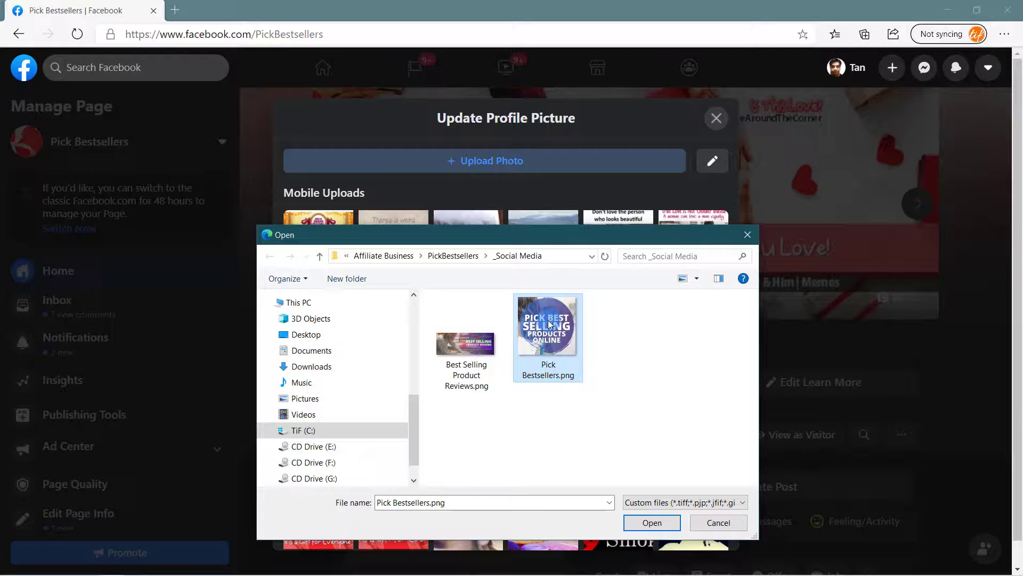
{"action": "left_click", "coordinate": [644, 489]}
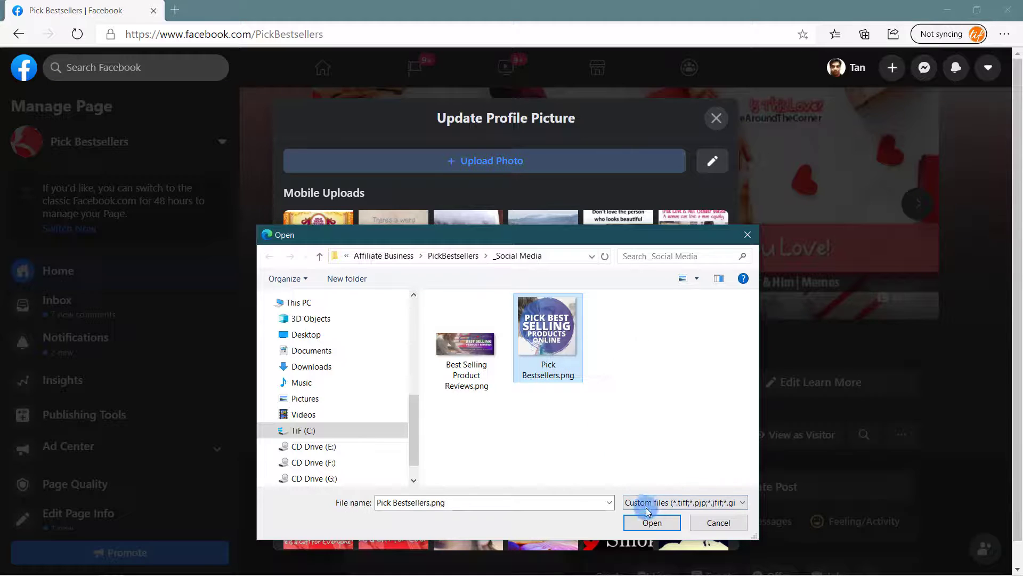
{"action": "left_click", "coordinate": [652, 524]}
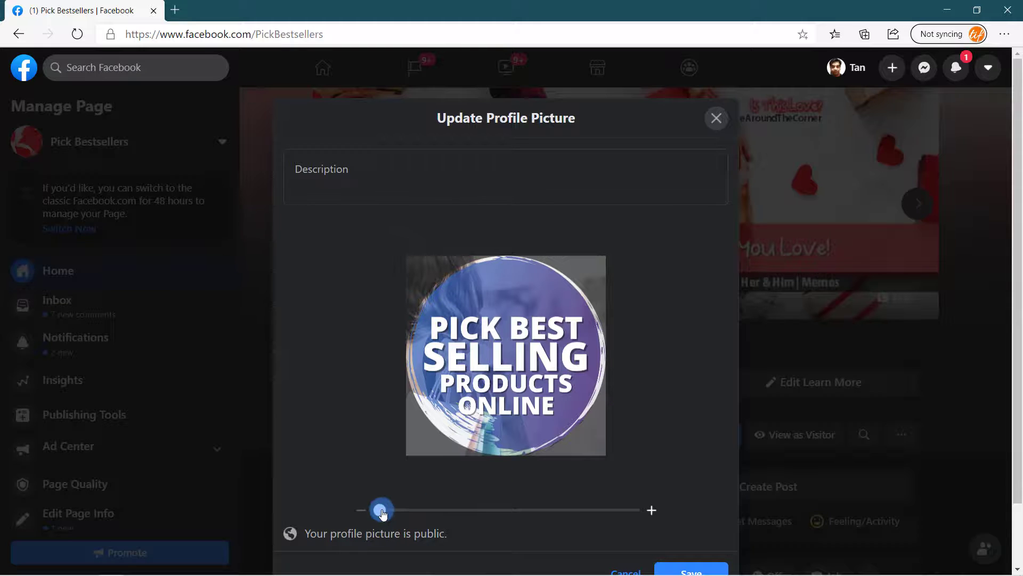
- Caption the profile picture 'Pick Bestsellers Profile Image' with the PickBestsellers.com link and save it
{"action": "left_click_drag", "start_coordinate": [381, 512], "coordinate": [335, 504]}
{"action": "left_click", "coordinate": [317, 186]}
{"action": "type", "text": "Pick Bes"}
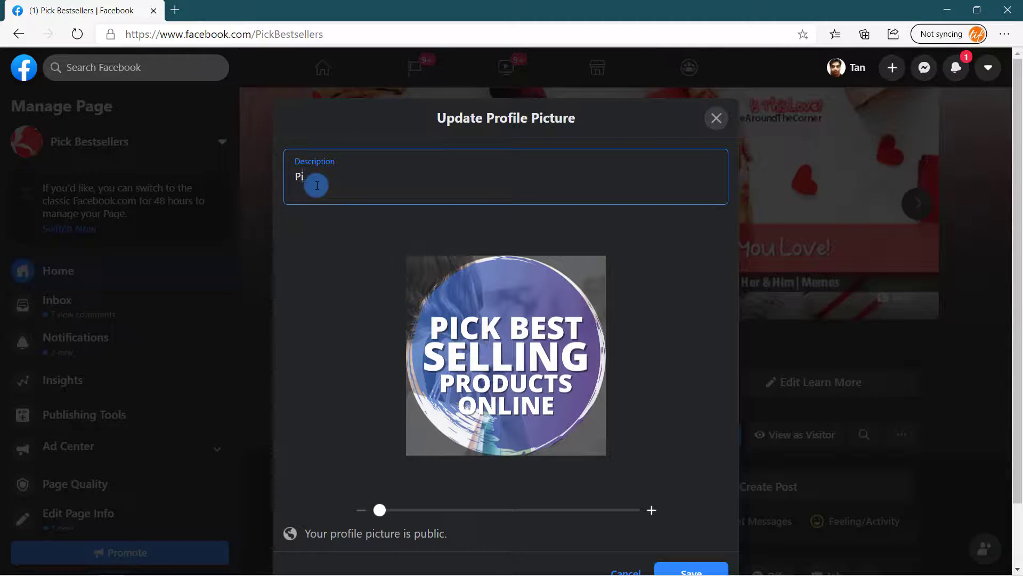
{"action": "type", "text": "tsellers Profile Image"}
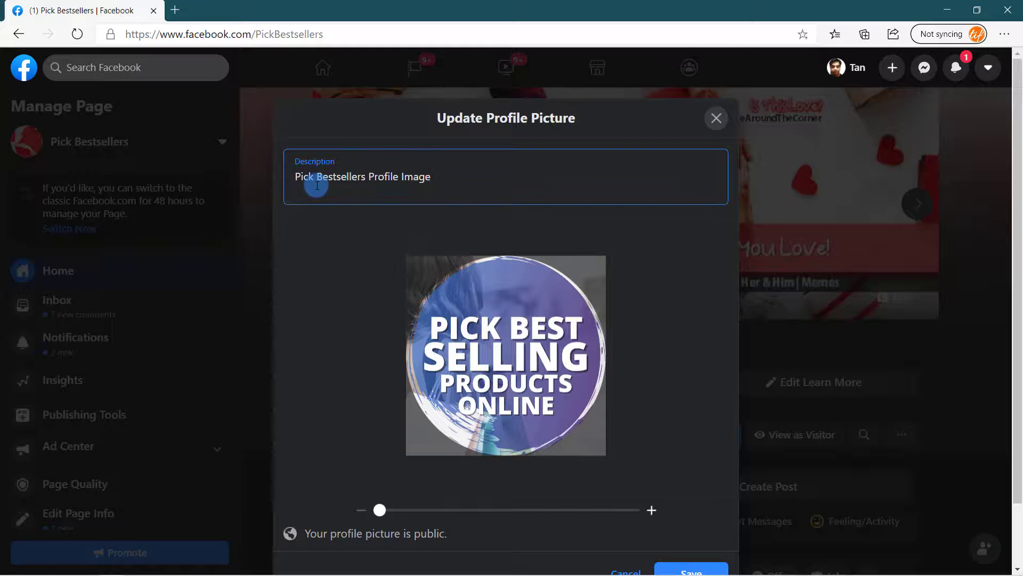
{"action": "type", "text": " | Visit https://www.Pic"}
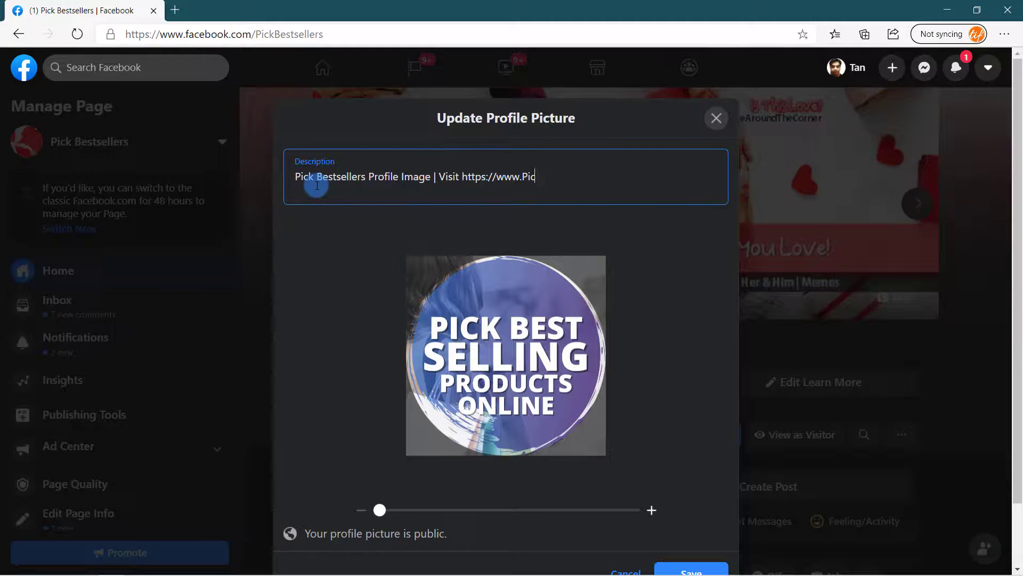
{"action": "type", "text": "kBestsellers.com for more information"}
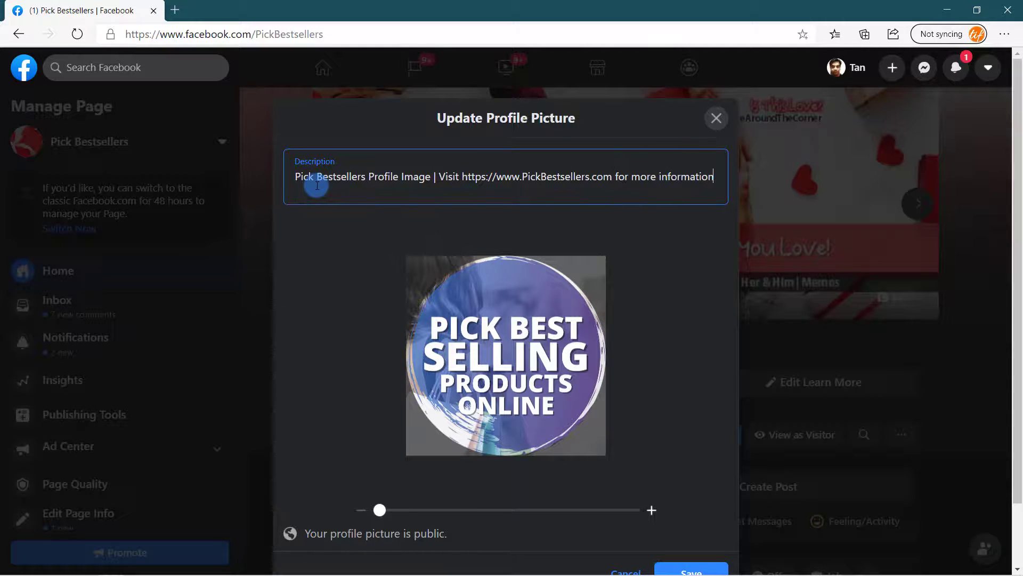
{"action": "key", "text": "ctrl+a"}
{"action": "scroll", "coordinate": [658, 314], "scroll_direction": "down", "scroll_amount": 2}
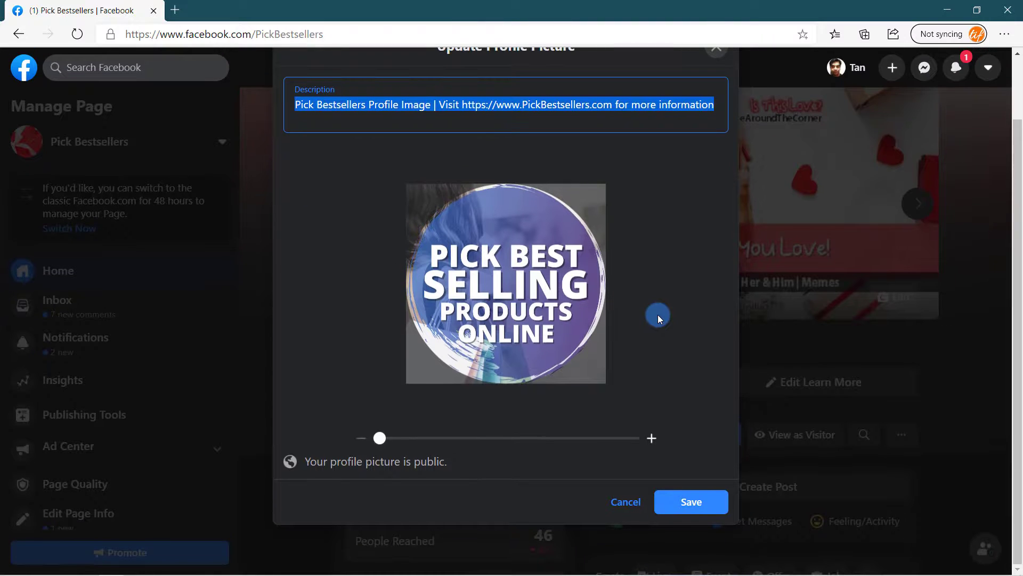
{"action": "left_click", "coordinate": [693, 503]}
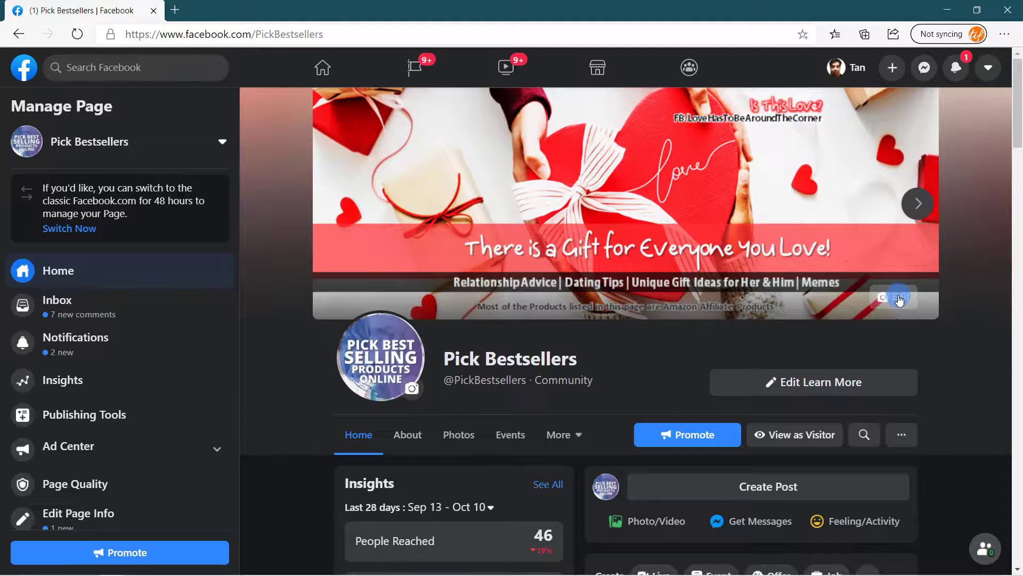
- Upload Best Selling Product Reviews.png from the computer as the cover photo preview
{"action": "left_click", "coordinate": [899, 299]}
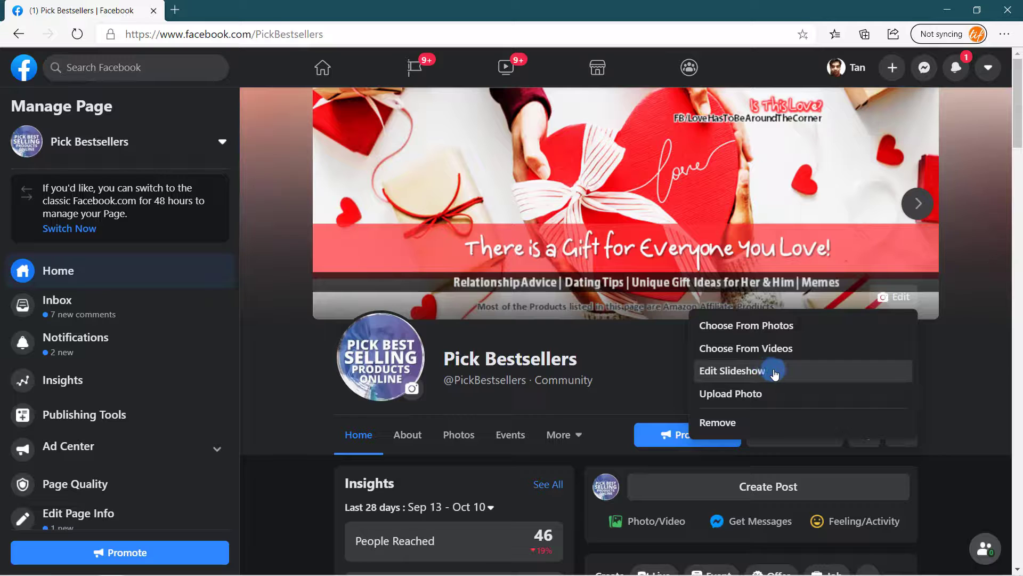
{"action": "left_click", "coordinate": [747, 395]}
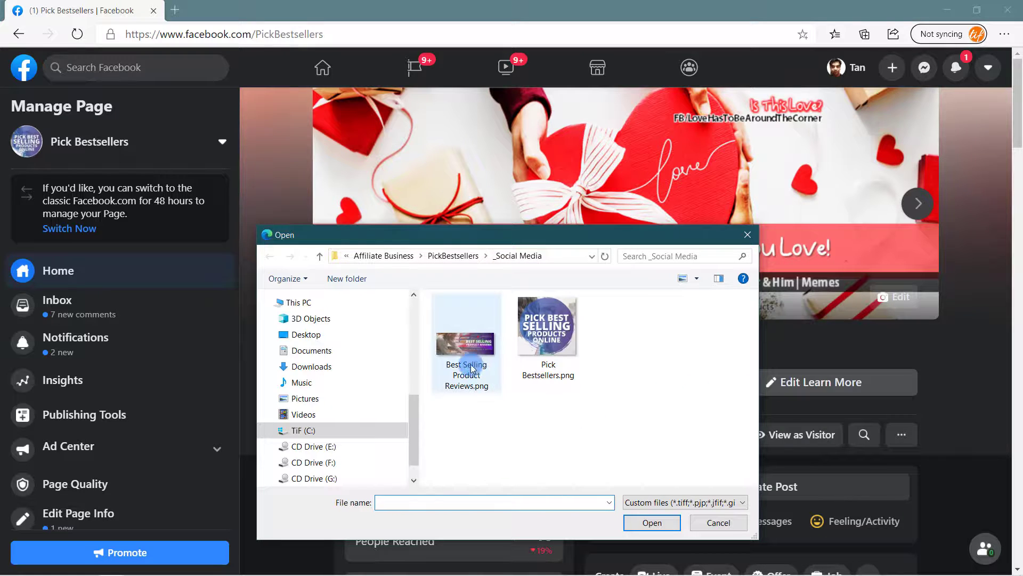
{"action": "left_click", "coordinate": [466, 349]}
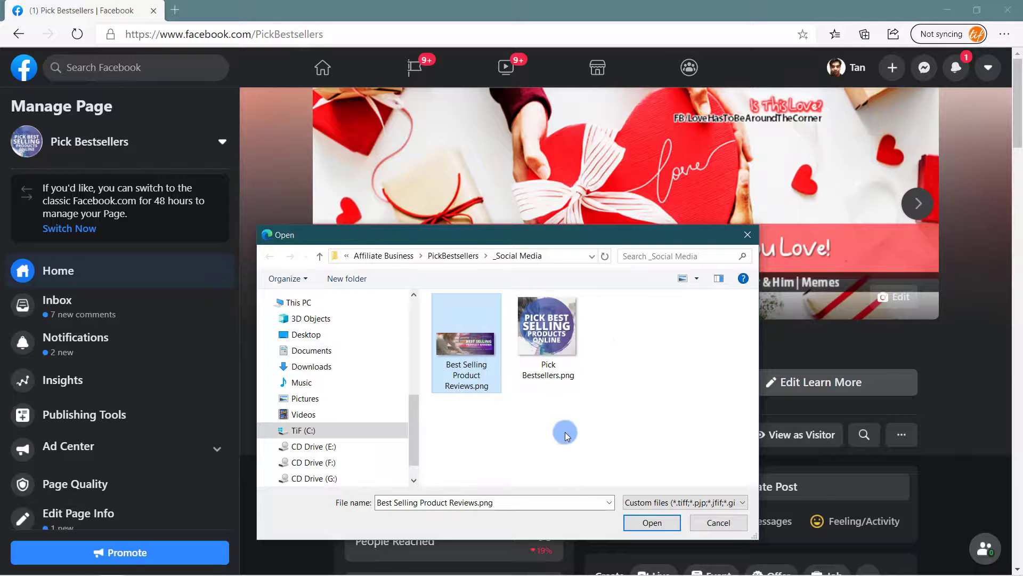
{"action": "left_click", "coordinate": [652, 522]}
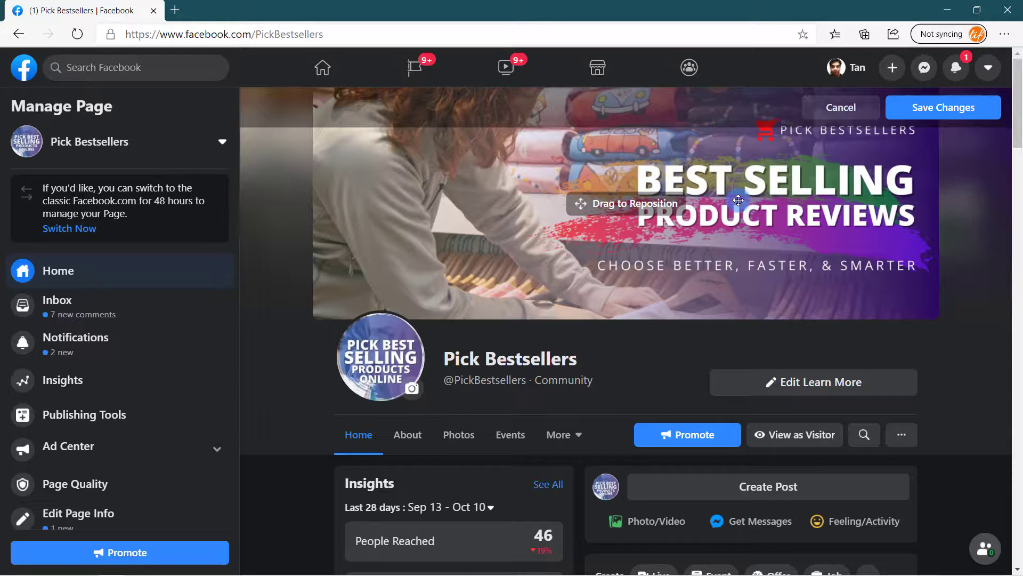
- Reposition the Best Selling Product Reviews cover image vertically and save the changes
{"action": "left_click_drag", "start_coordinate": [738, 200], "coordinate": [734, 281]}
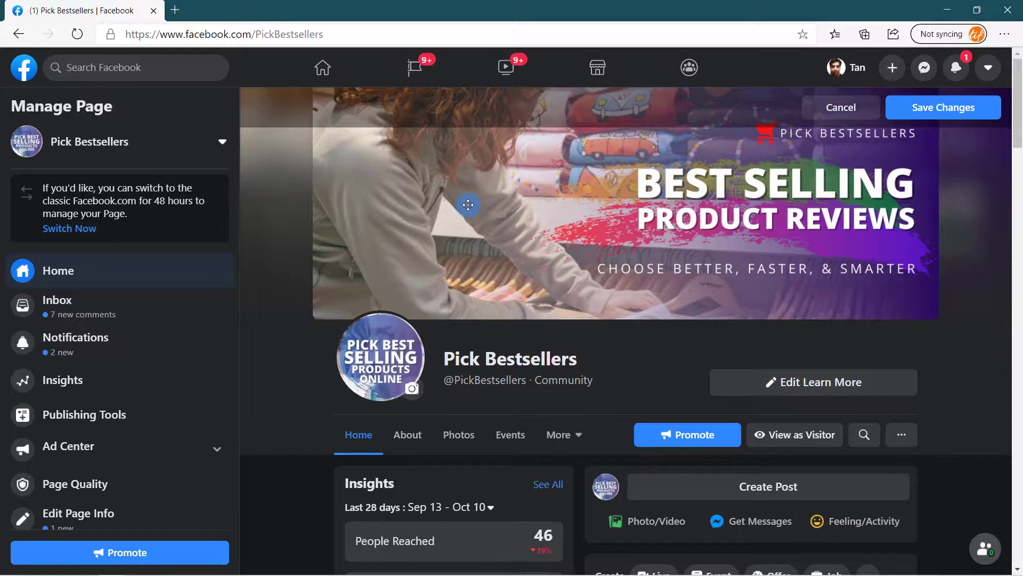
{"action": "mouse_move", "coordinate": [465, 199]}
{"action": "left_mouse_down"}
{"action": "mouse_move", "coordinate": [464, 142]}
{"action": "mouse_move", "coordinate": [456, 188]}
{"action": "left_mouse_up"}
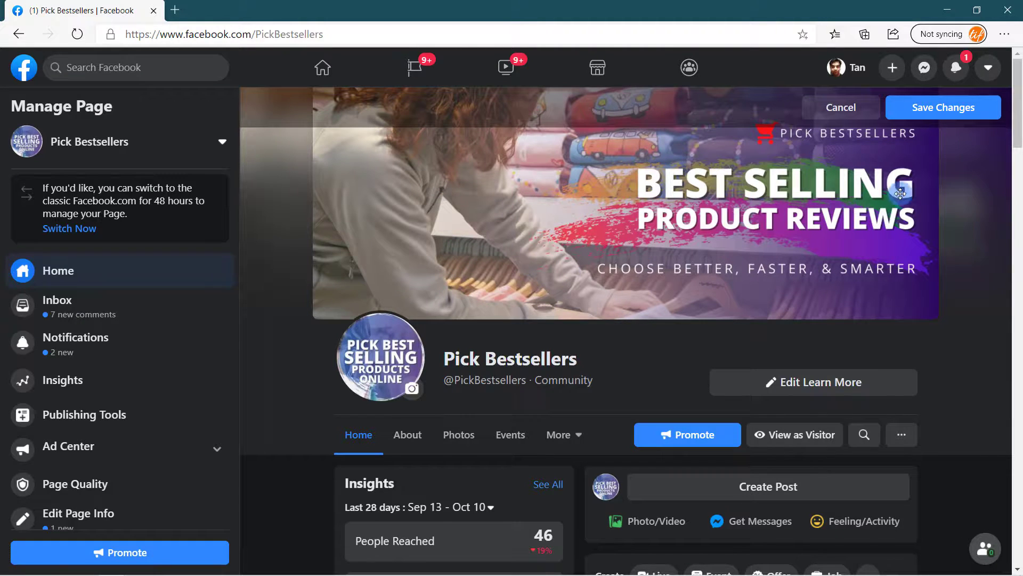
{"action": "left_click", "coordinate": [952, 113]}
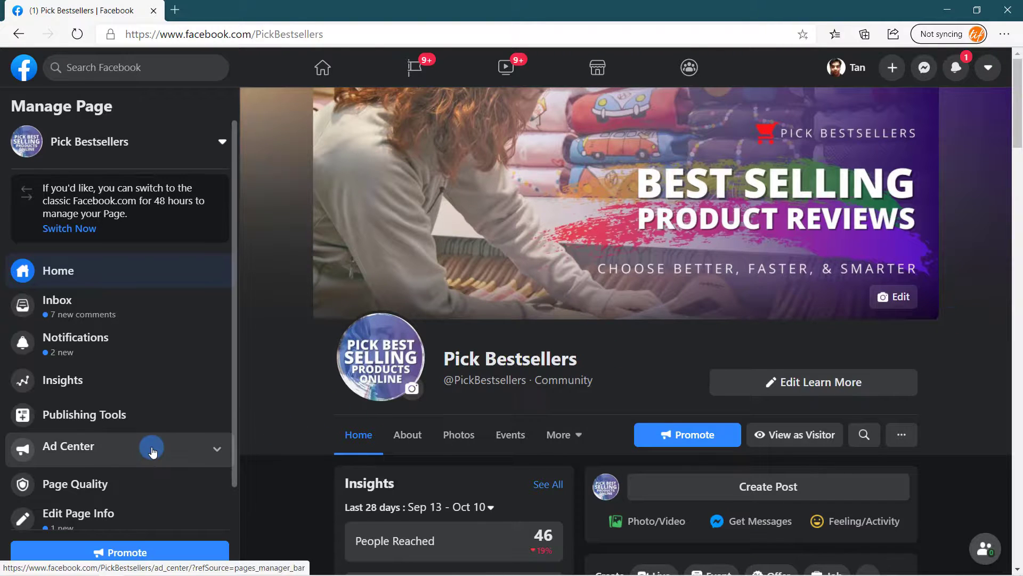
{"action": "scroll", "coordinate": [151, 450], "scroll_direction": "down", "scroll_amount": 1}
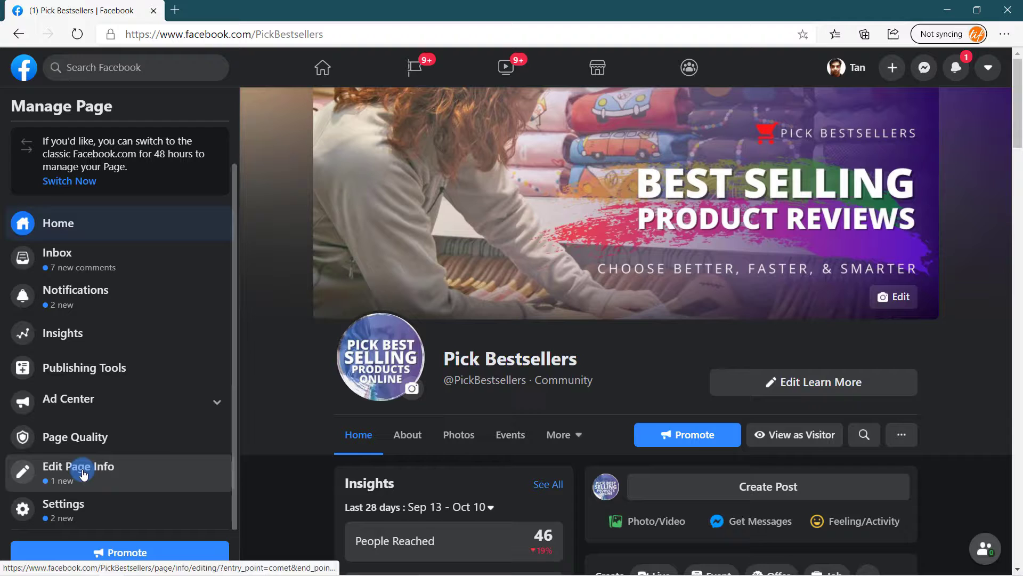